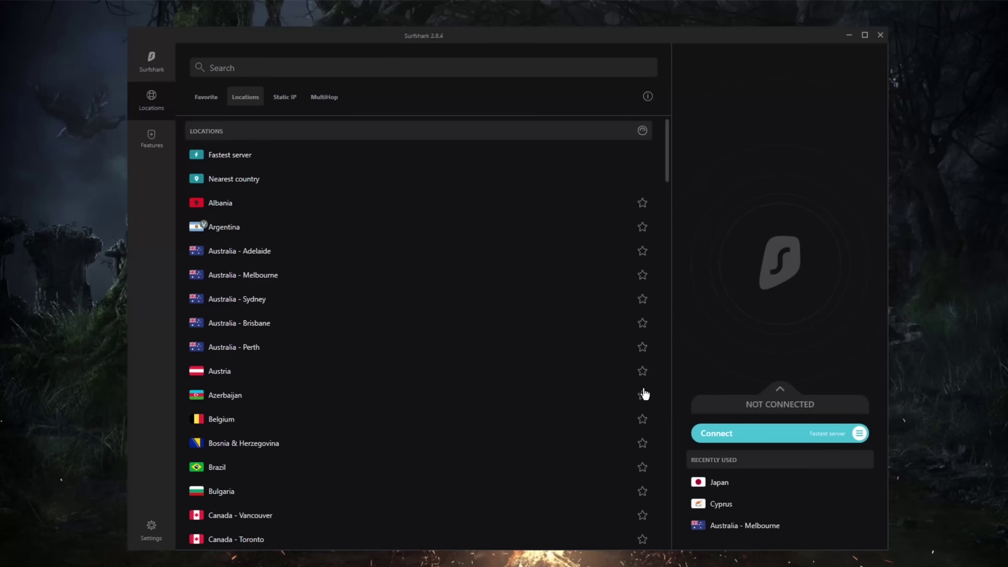
# Connect to the fastest server (Cyprus), then disconnect from it.
pyautogui.click(735, 439)
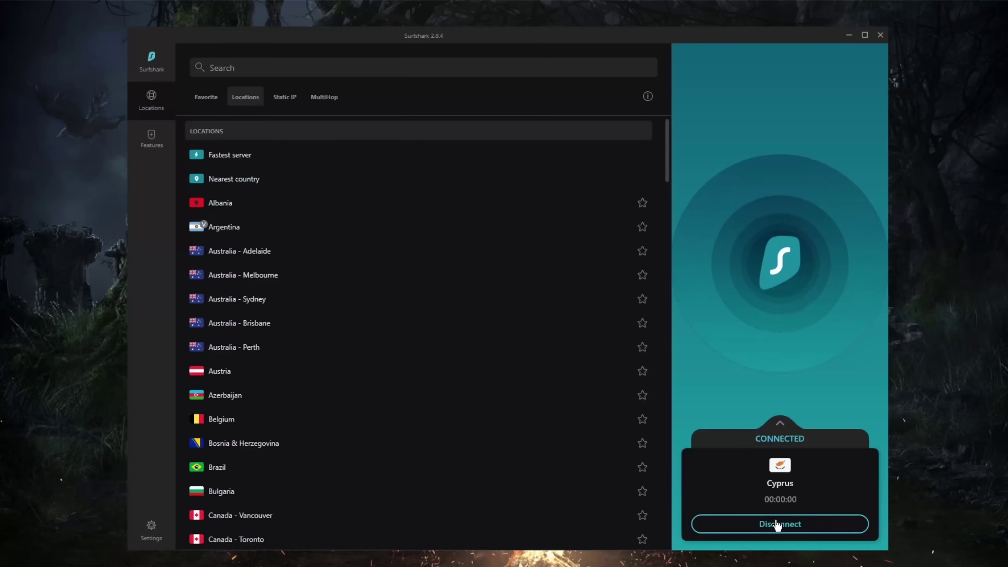
pyautogui.click(713, 524)
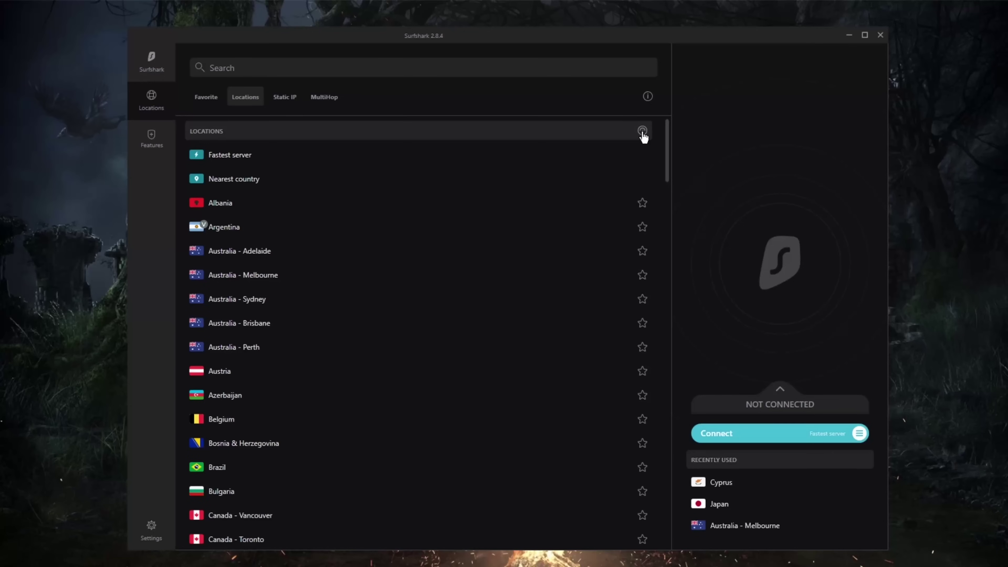
# Measure ping for every location and browse the latencies, e.g. Albania 96 ms, France - Paris 68 ms.
pyautogui.click(642, 131)
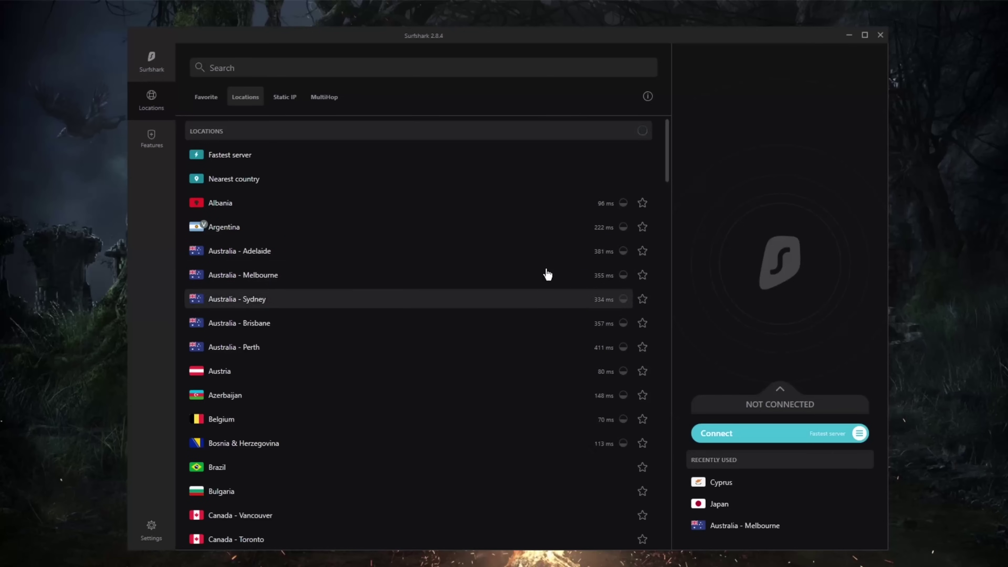
pyautogui.scroll(-2, 576, 297)
pyautogui.scroll(2, 576, 297)
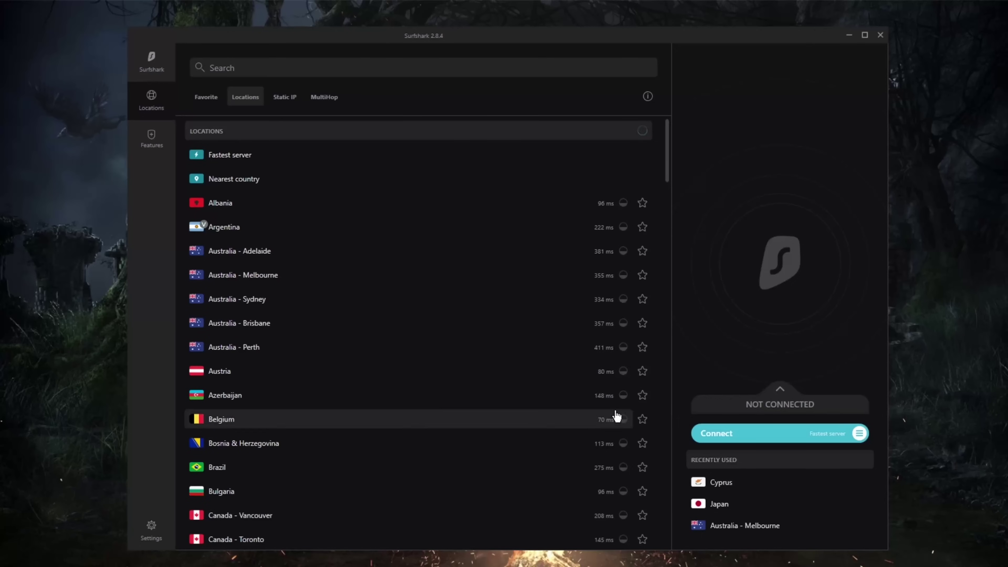
pyautogui.scroll(-1, 603, 379)
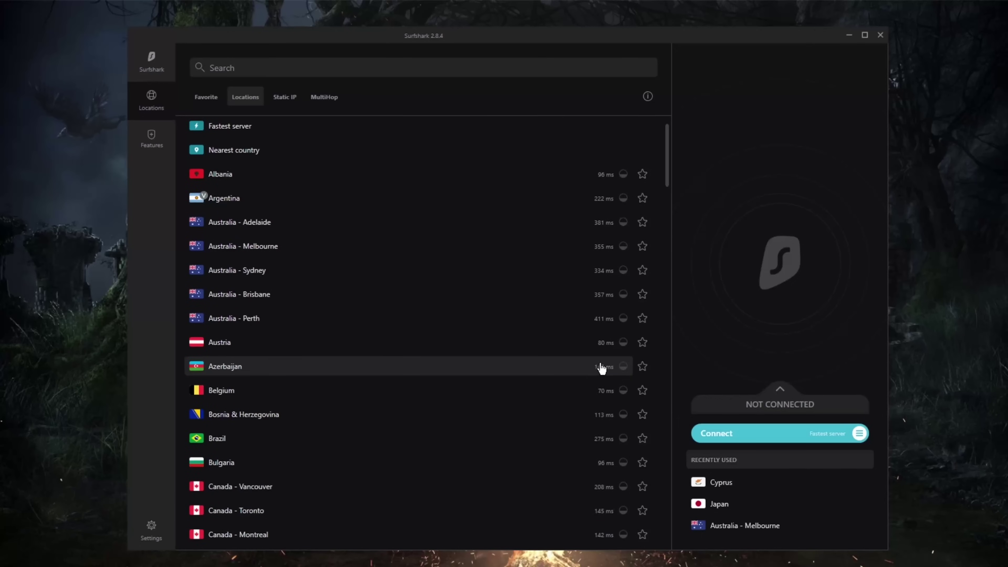
pyautogui.scroll(1, 587, 367)
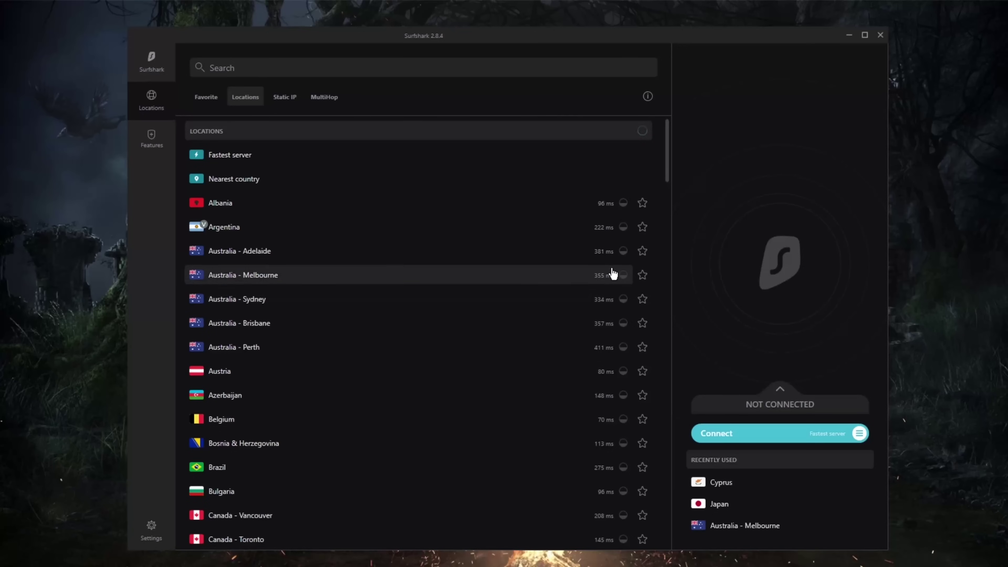
pyautogui.scroll(-4, 589, 387)
pyautogui.scroll(4, 591, 391)
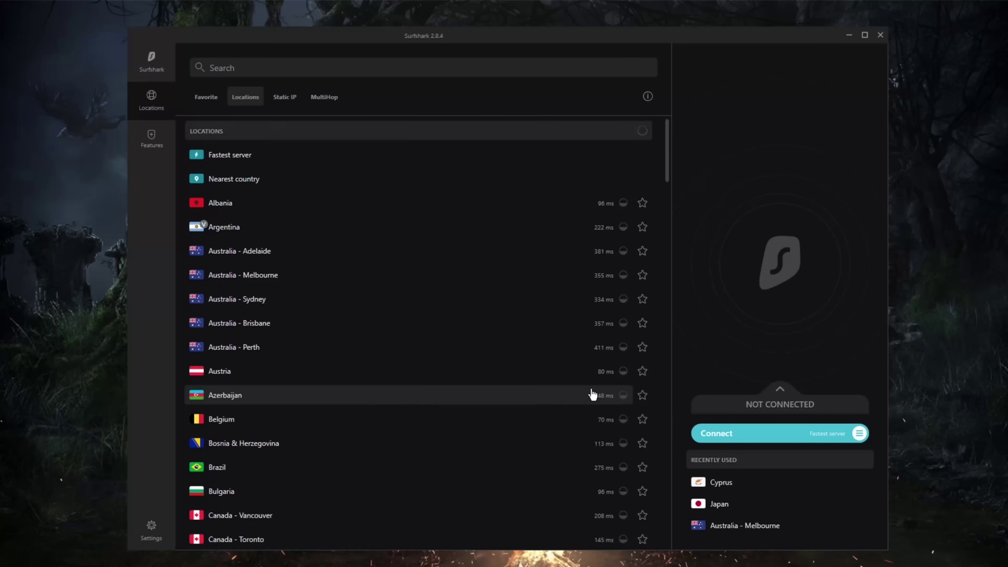
pyautogui.scroll(-6, 591, 393)
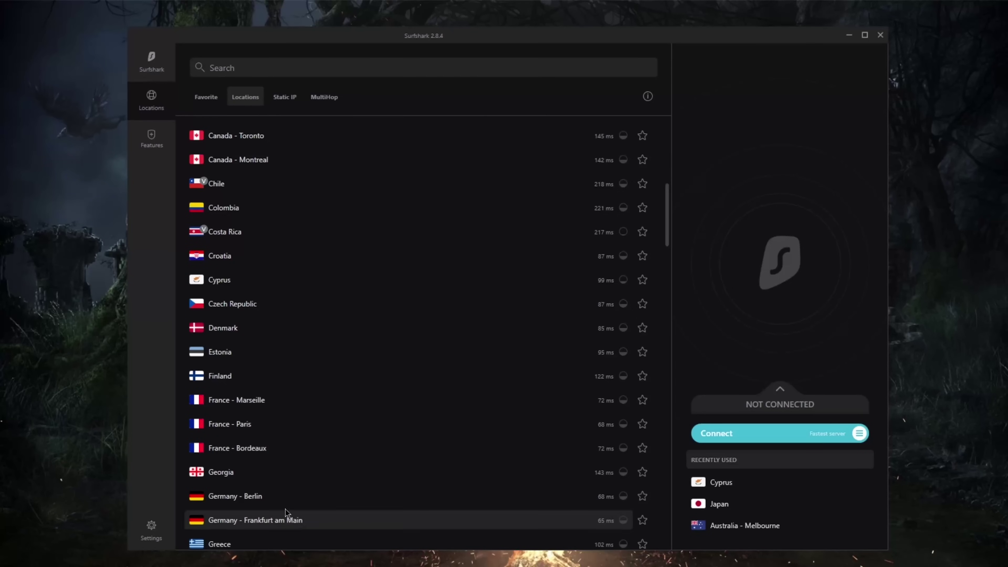
pyautogui.scroll(-2, 353, 493)
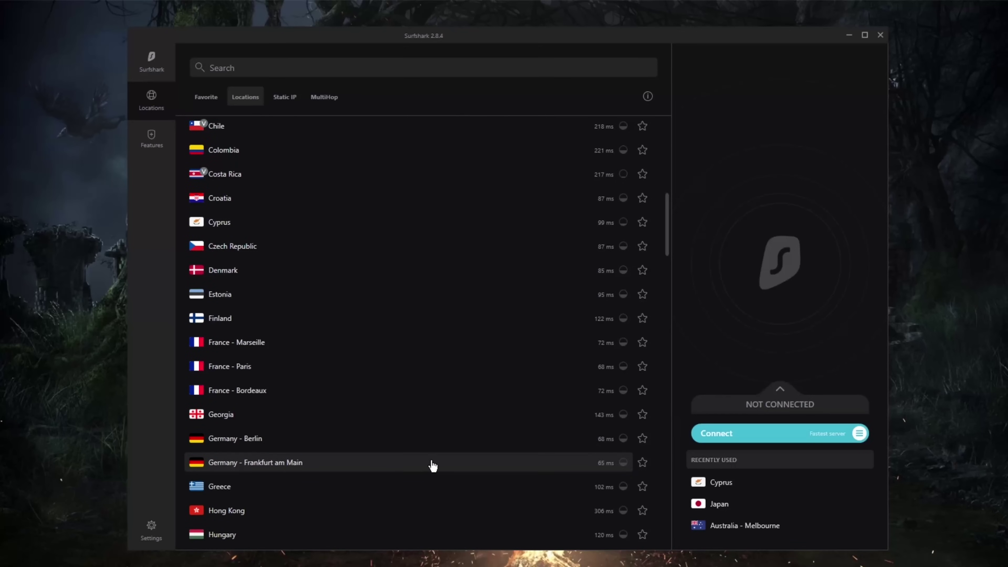
pyautogui.scroll(10, 447, 465)
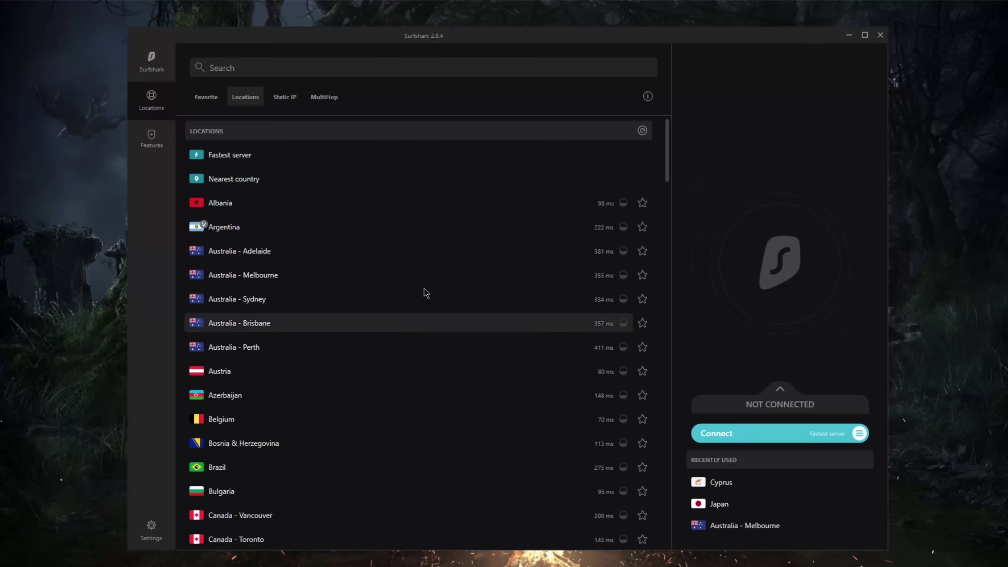
# Browse the Static IP server list, then switch to the MultiHop double-hop routes list.
pyautogui.click(285, 99)
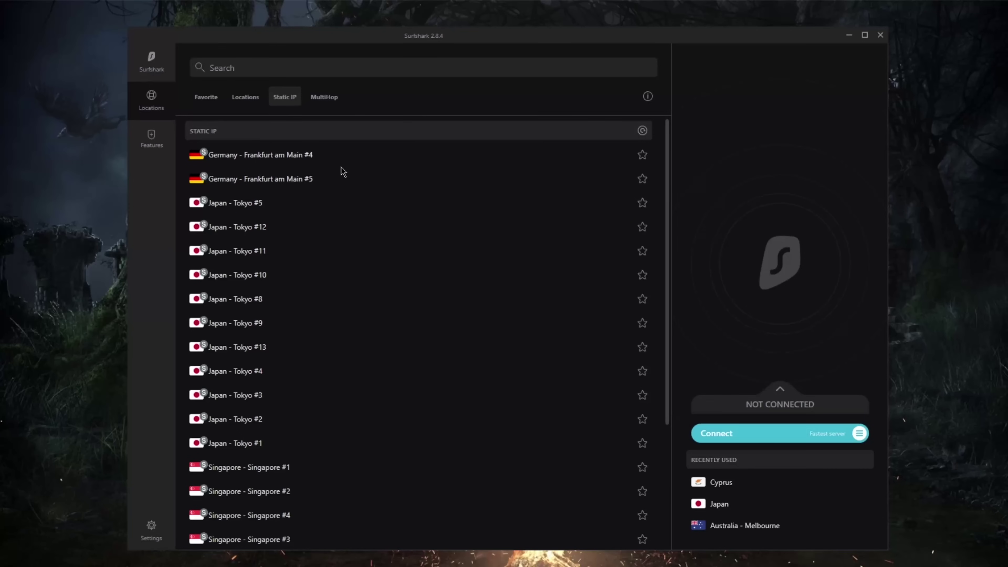
pyautogui.scroll(-3, 333, 330)
pyautogui.scroll(-2, 351, 354)
pyautogui.scroll(5, 335, 348)
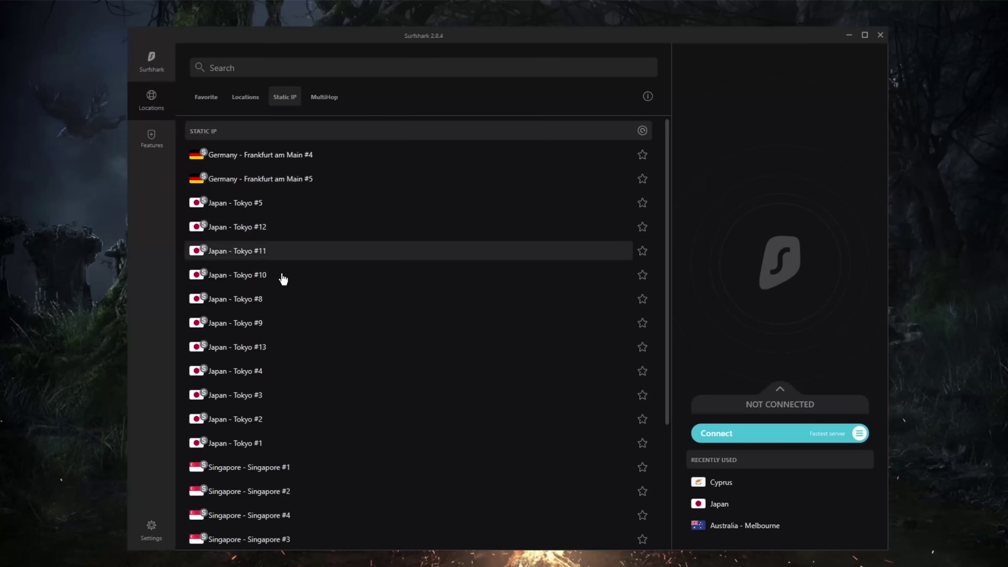
pyautogui.scroll(-4, 303, 354)
pyautogui.scroll(5, 301, 401)
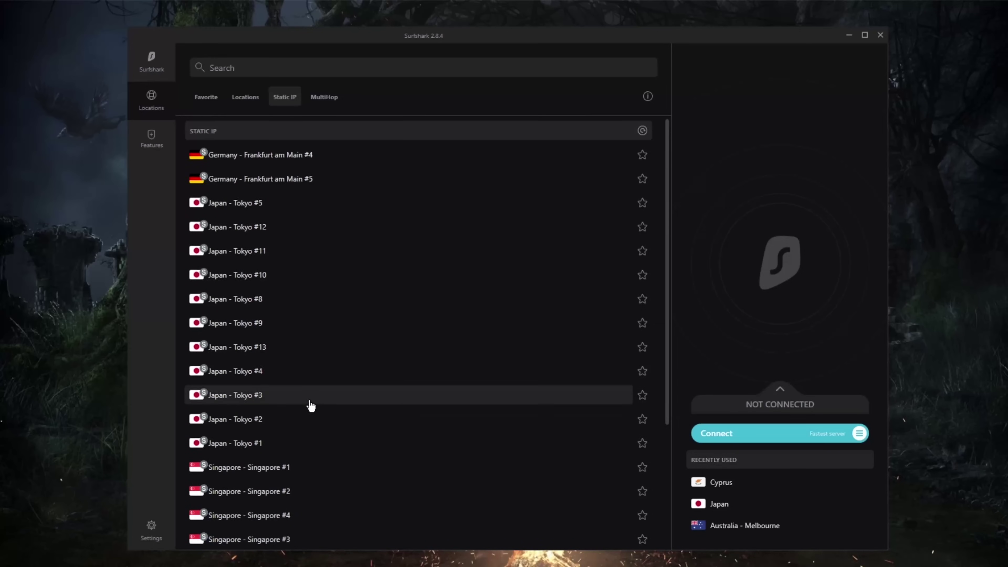
pyautogui.click(323, 95)
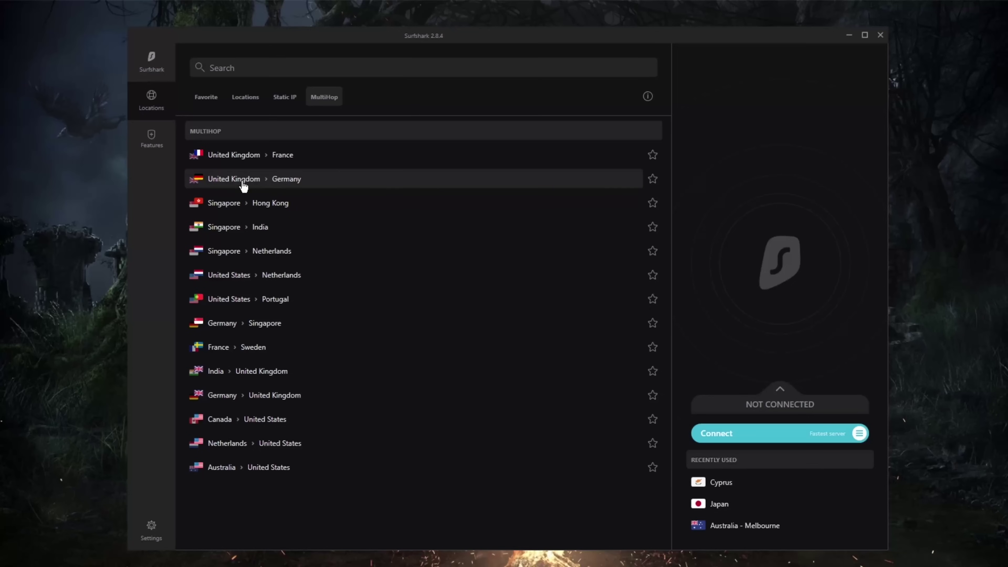
# Return to all locations, go to the Features page, and toggle CleanWeb off and back on.
pyautogui.click(246, 100)
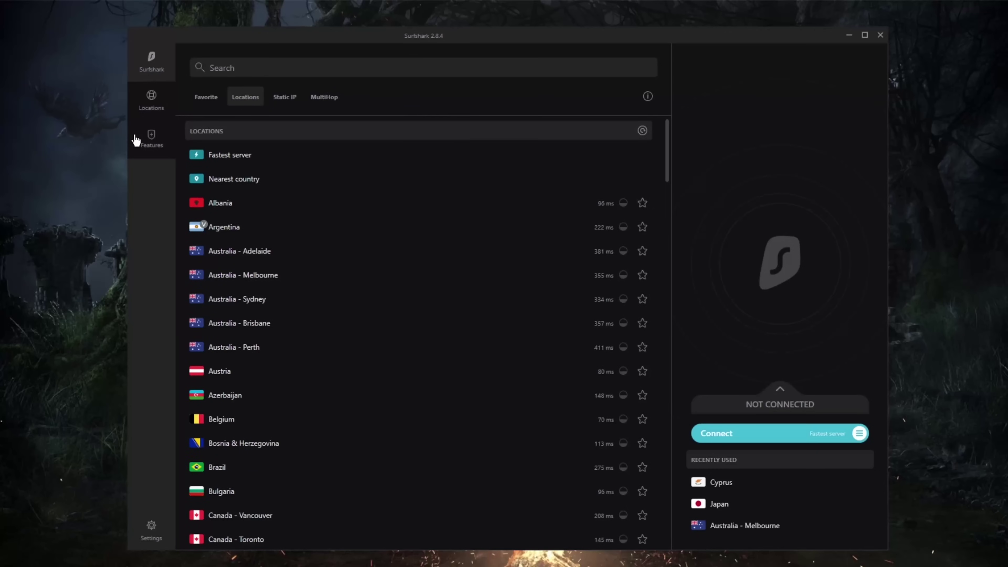
pyautogui.click(140, 140)
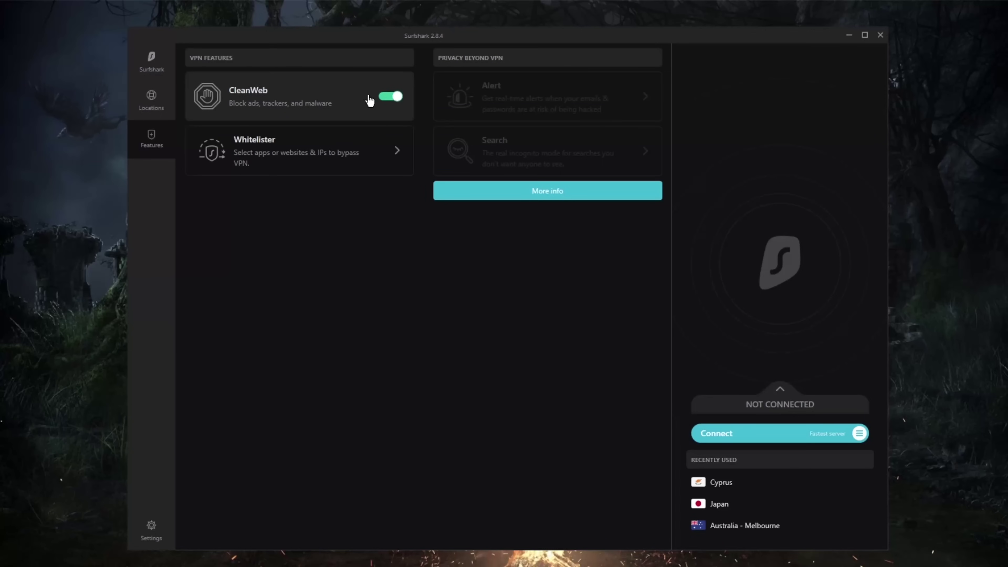
pyautogui.click(391, 99)
pyautogui.click(391, 97)
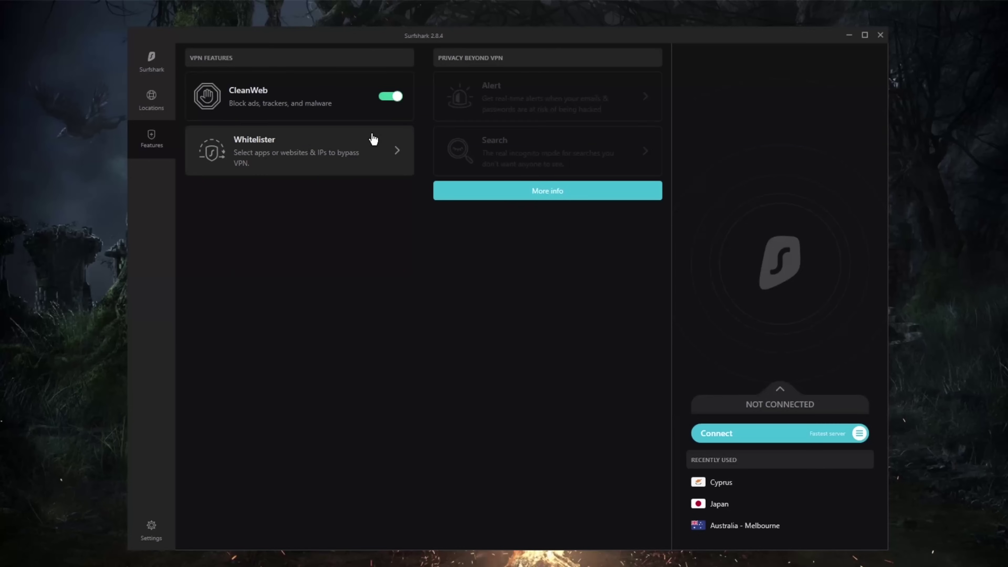
# In Whitelister, try Bypass VPN and settle on Route via VPN for chosen apps.
pyautogui.click(391, 149)
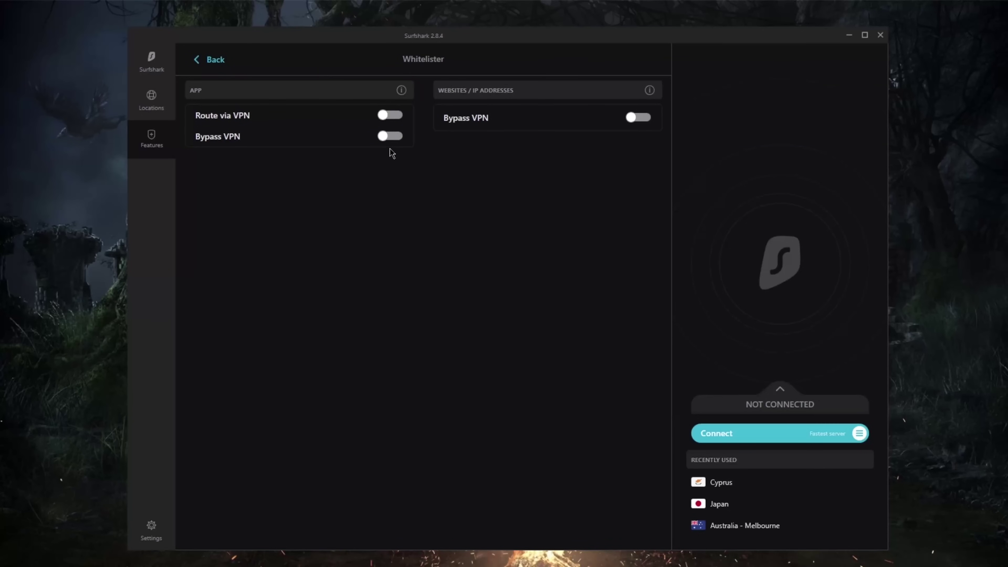
pyautogui.click(382, 137)
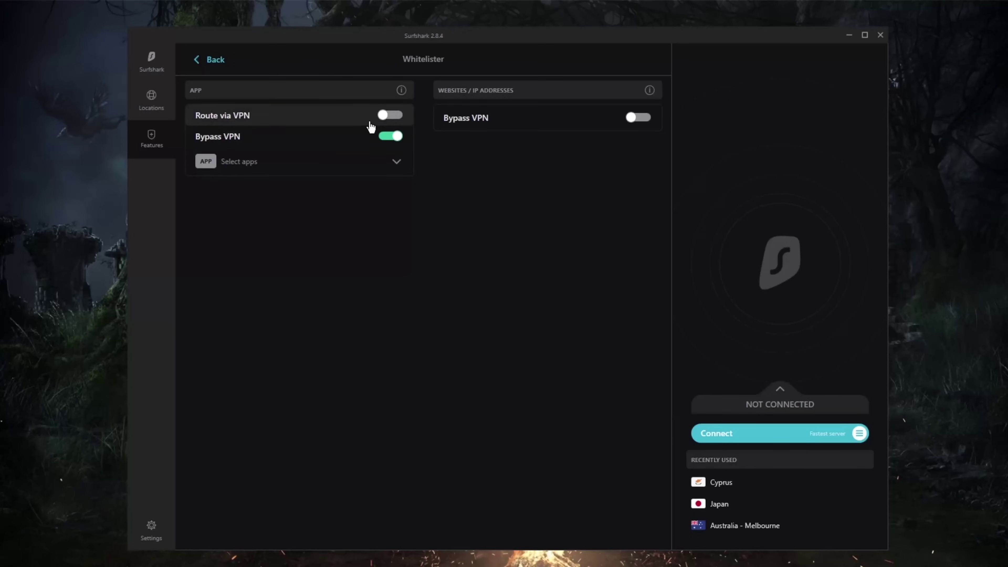
pyautogui.click(385, 119)
pyautogui.click(390, 137)
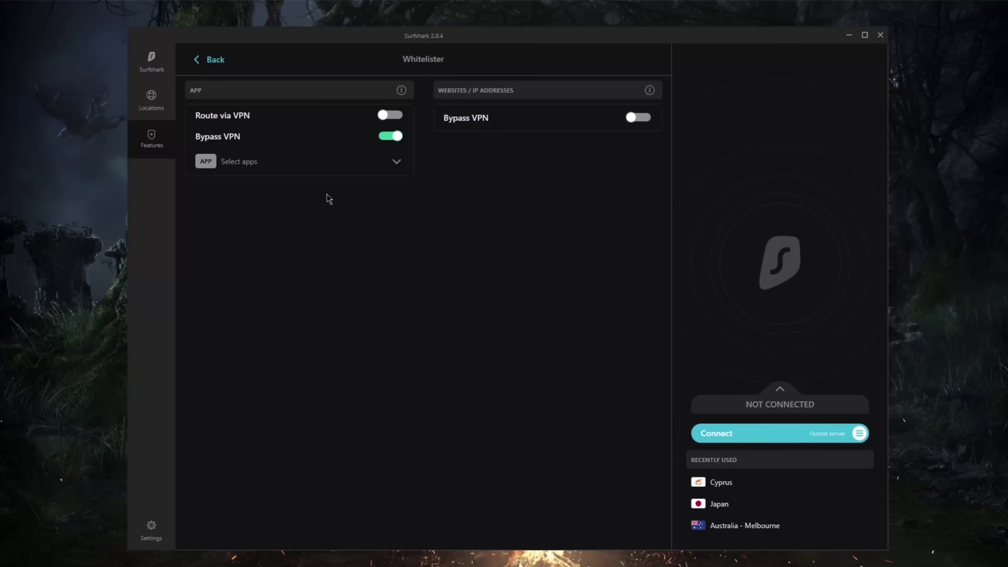
pyautogui.click(387, 115)
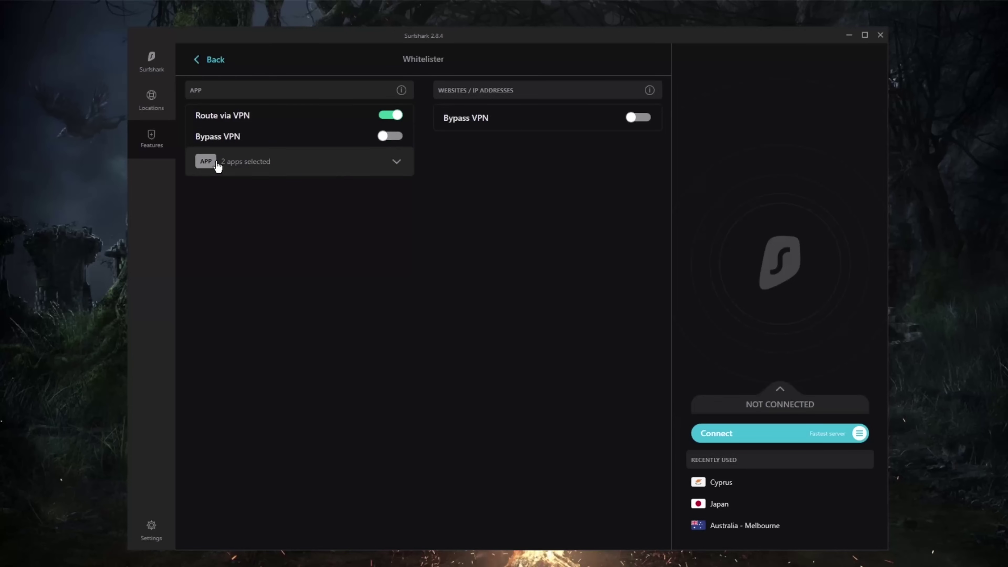
# Add qBittorrent to the Whitelister's selected apps alongside Battle.net.
pyautogui.click(397, 162)
pyautogui.scroll(-5, 371, 278)
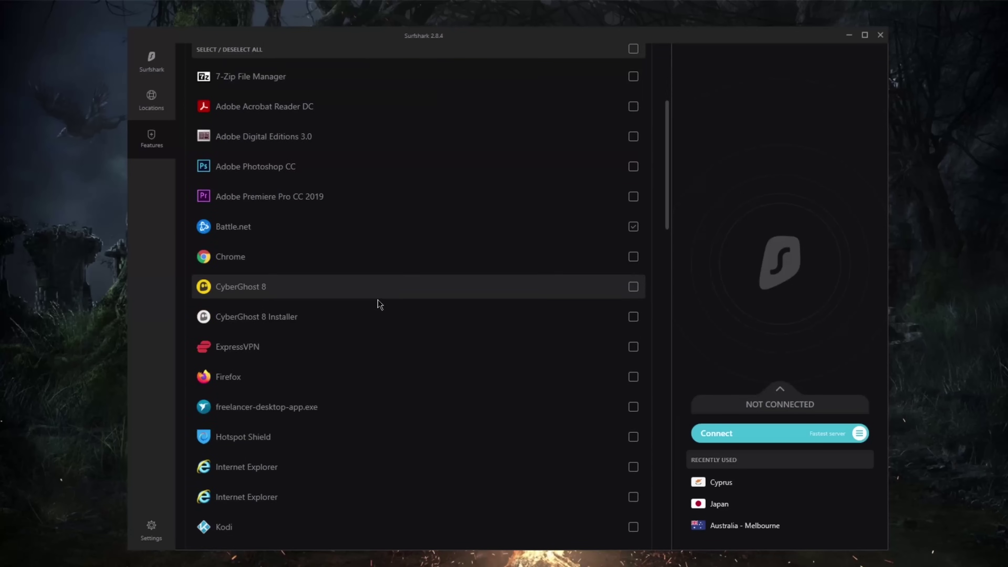
pyautogui.scroll(-7, 377, 309)
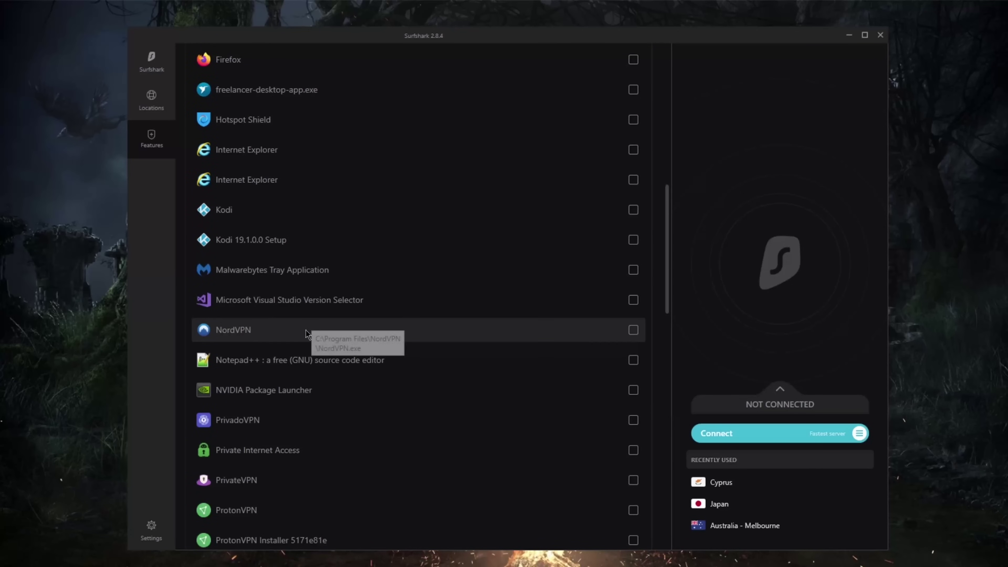
pyautogui.scroll(-5, 299, 329)
pyautogui.click(241, 377)
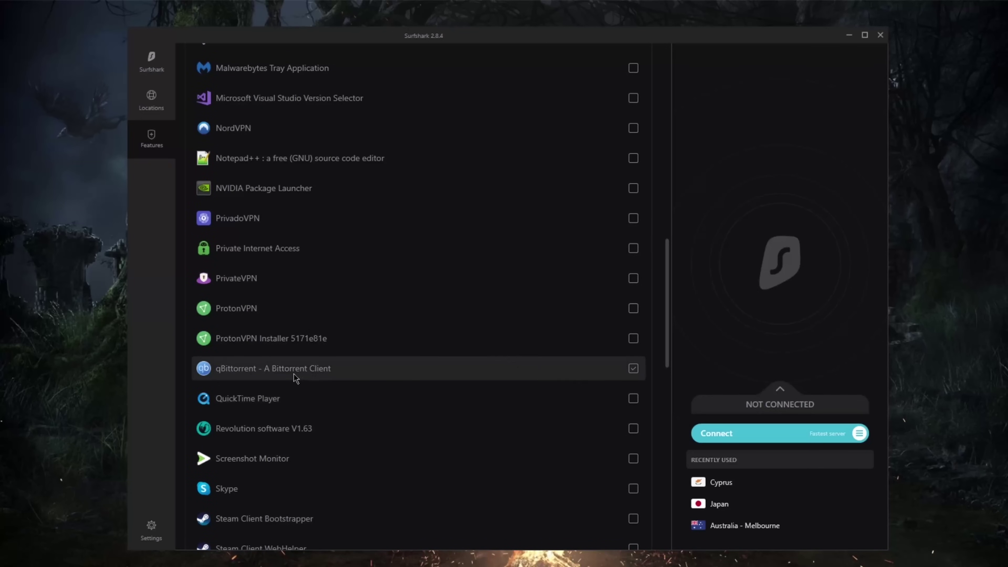
pyautogui.scroll(5, 333, 369)
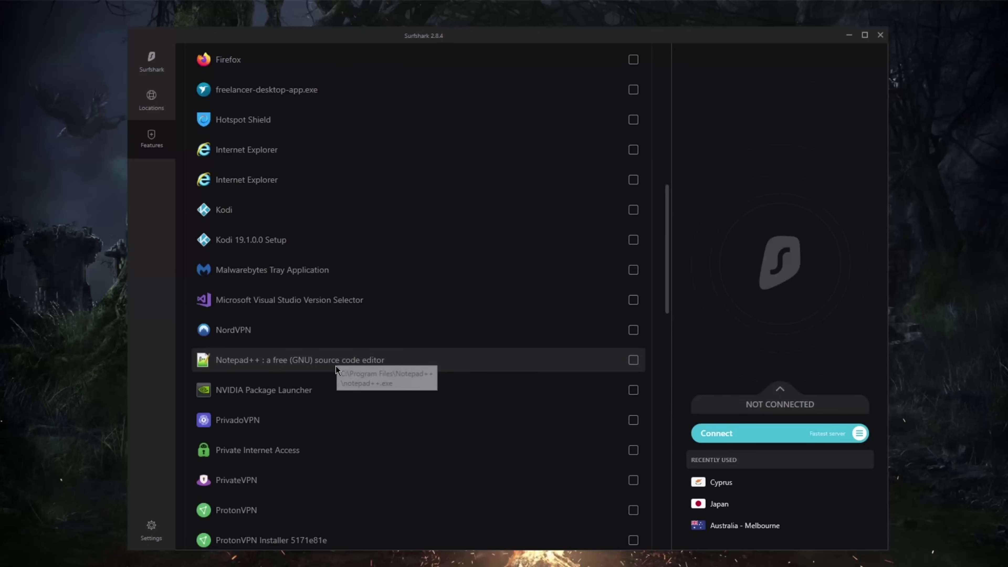
pyautogui.scroll(10, 335, 367)
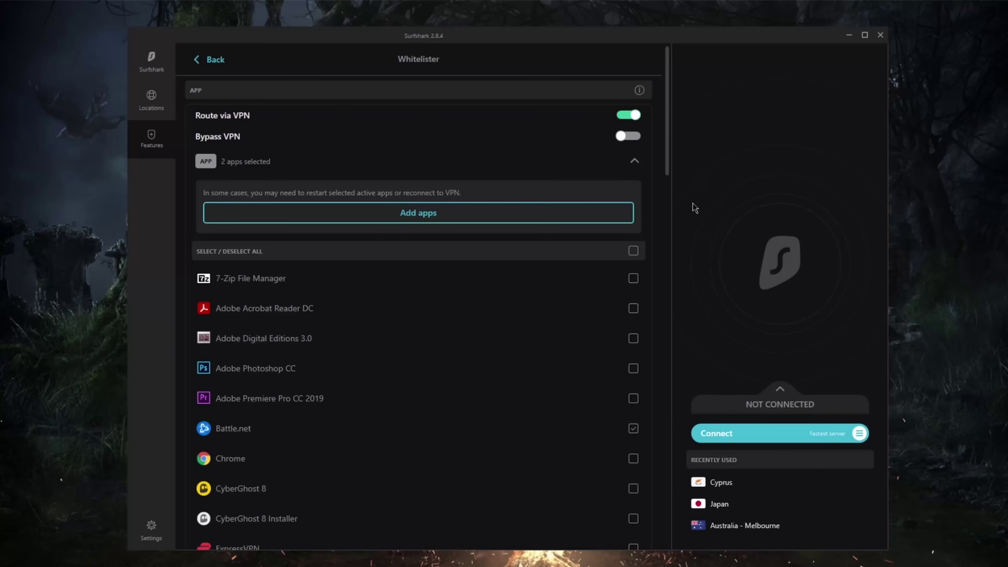
pyautogui.click(635, 115)
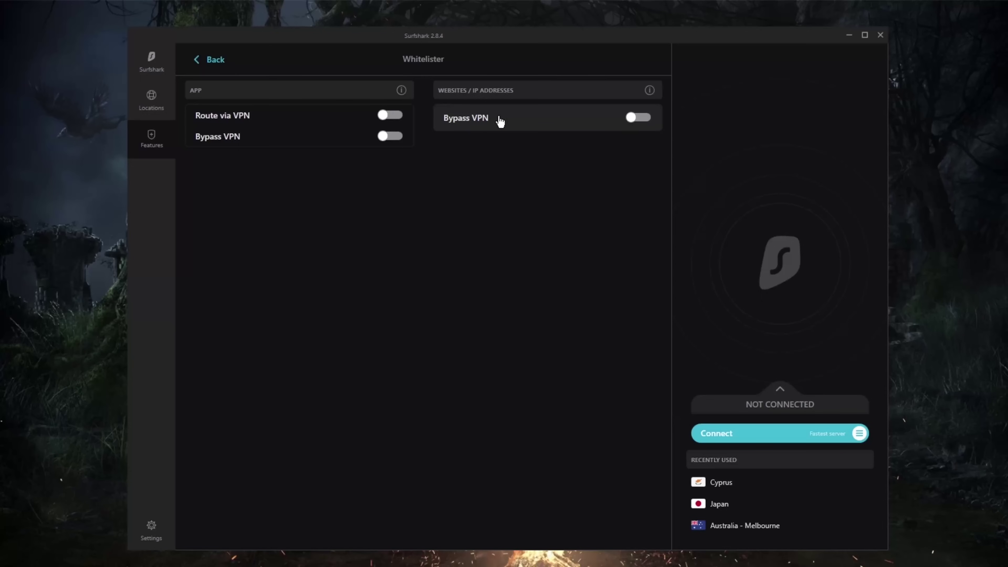
pyautogui.click(639, 118)
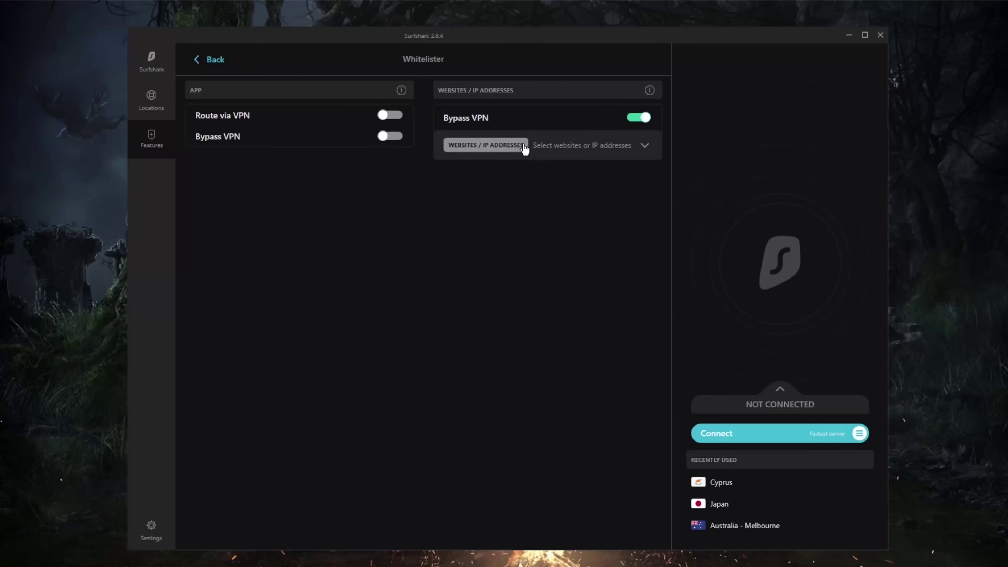
pyautogui.click(642, 124)
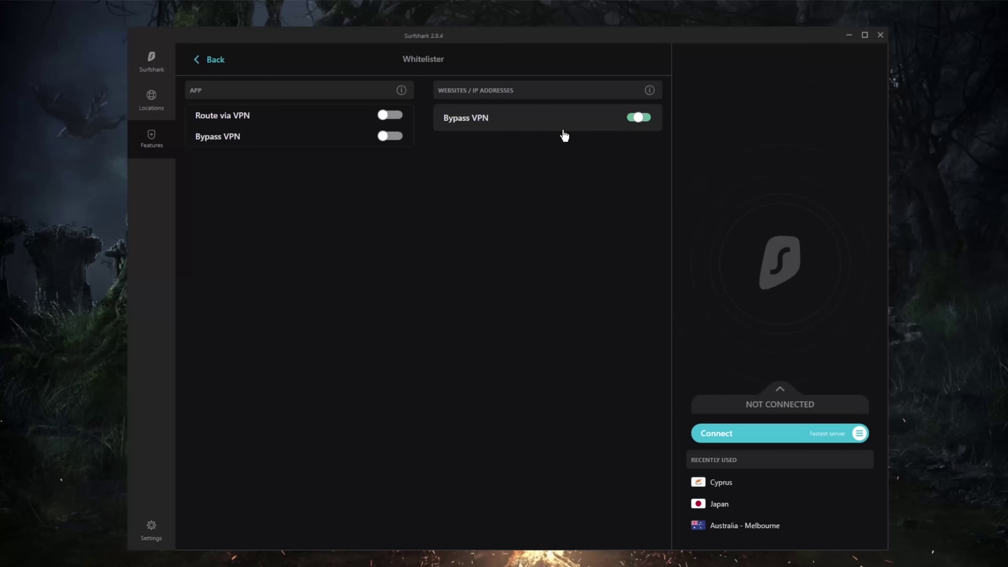
pyautogui.click(391, 116)
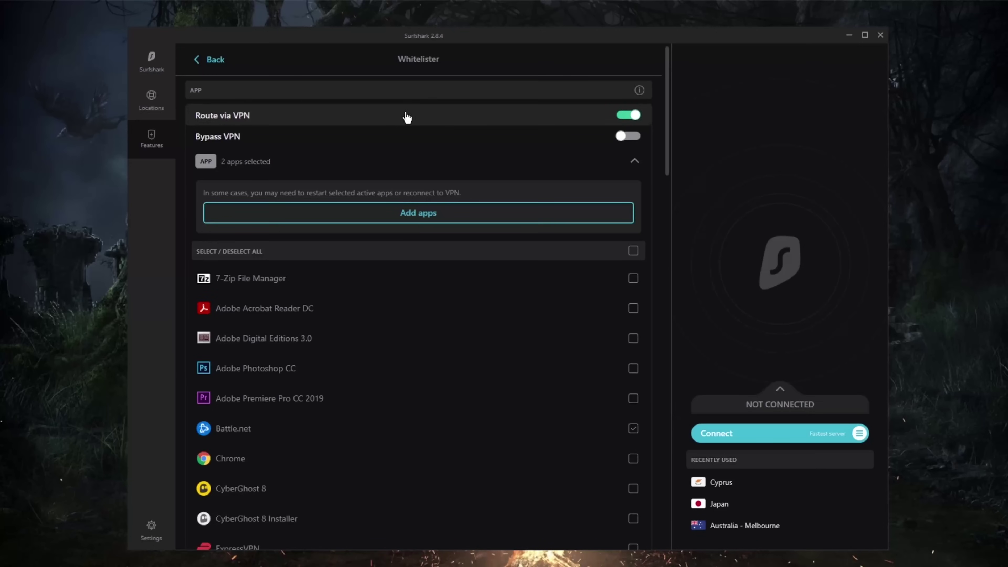
pyautogui.scroll(-2, 367, 312)
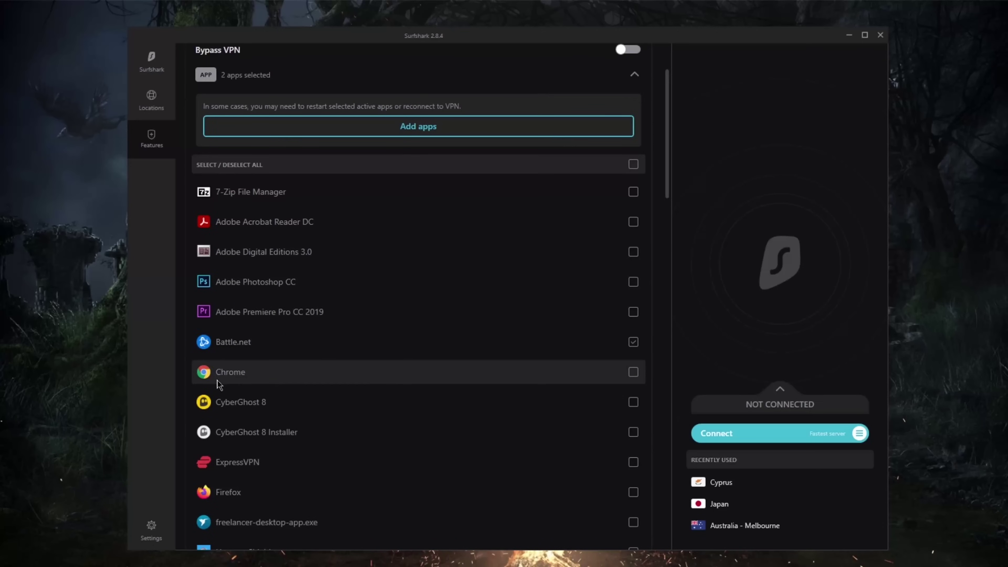
pyautogui.click(633, 372)
pyautogui.scroll(-3, 561, 370)
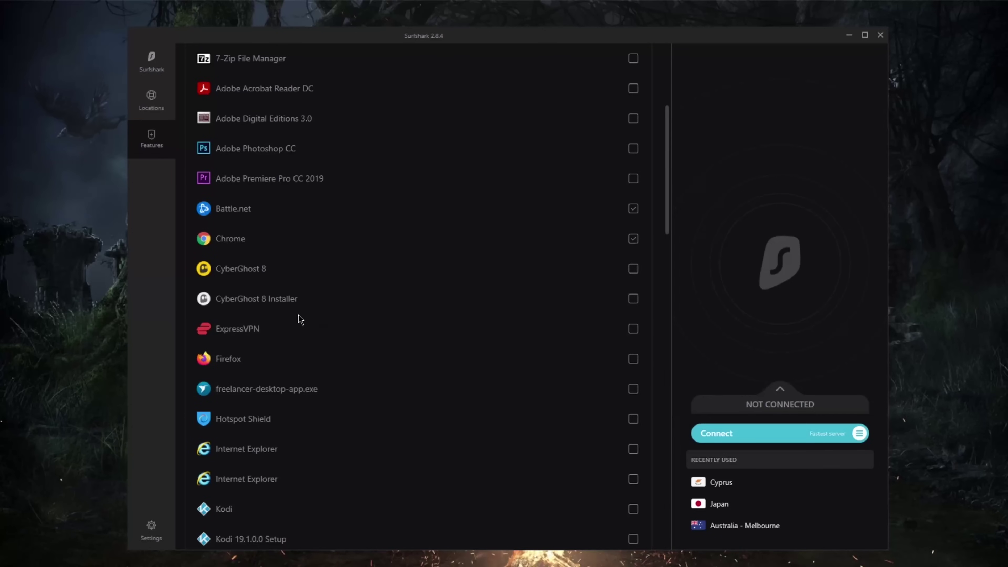
pyautogui.click(634, 238)
pyautogui.scroll(5, 428, 236)
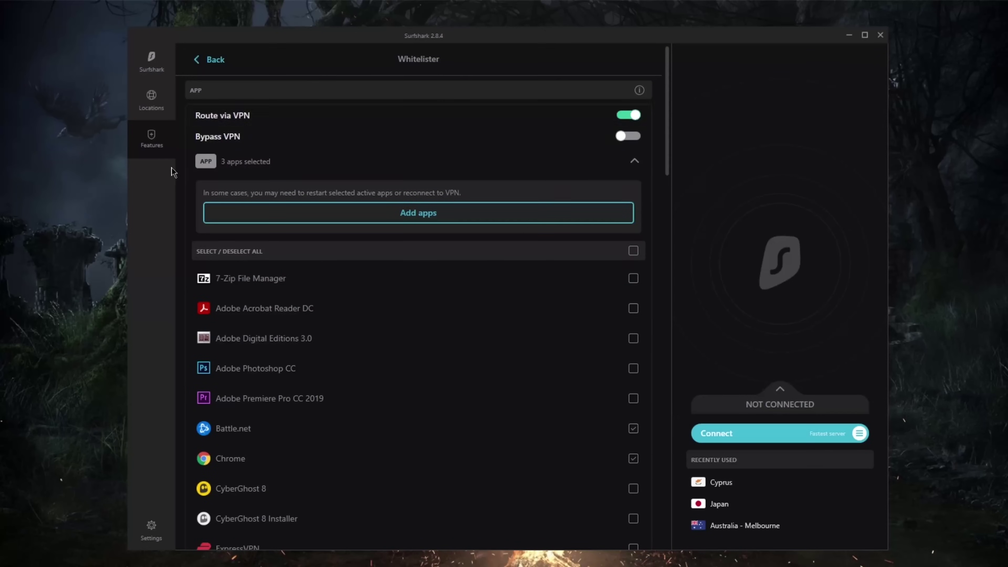
pyautogui.click(217, 59)
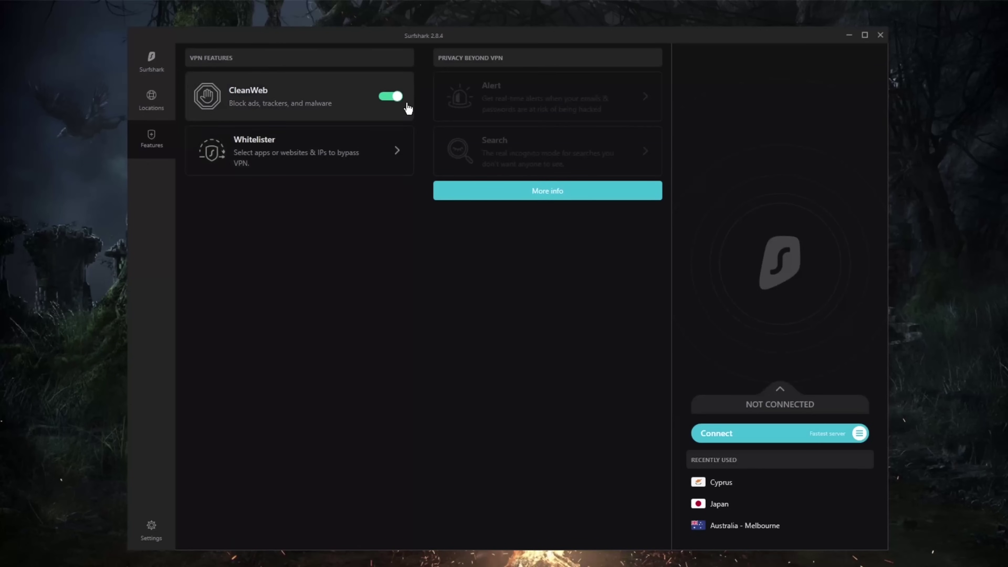
pyautogui.click(374, 153)
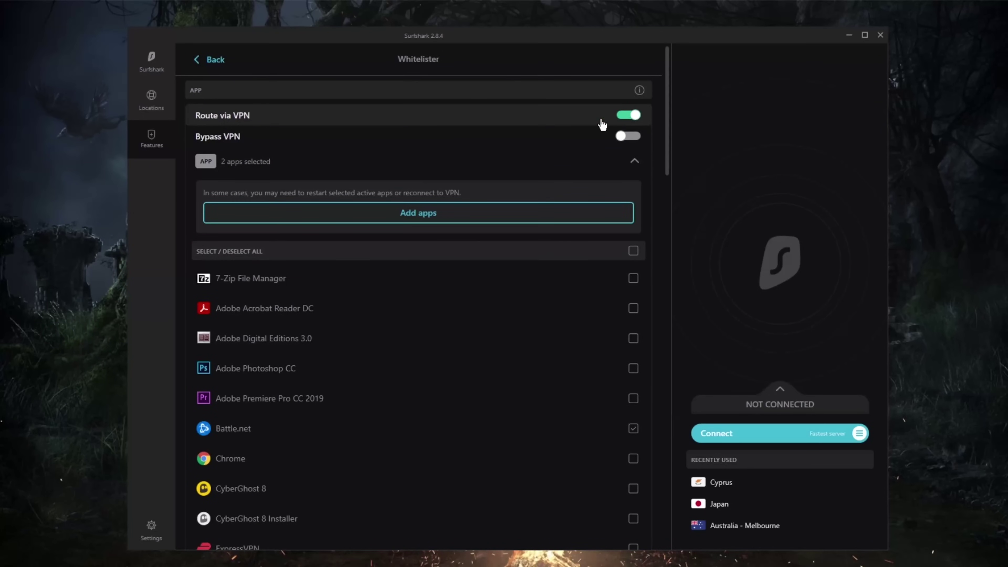
pyautogui.click(628, 136)
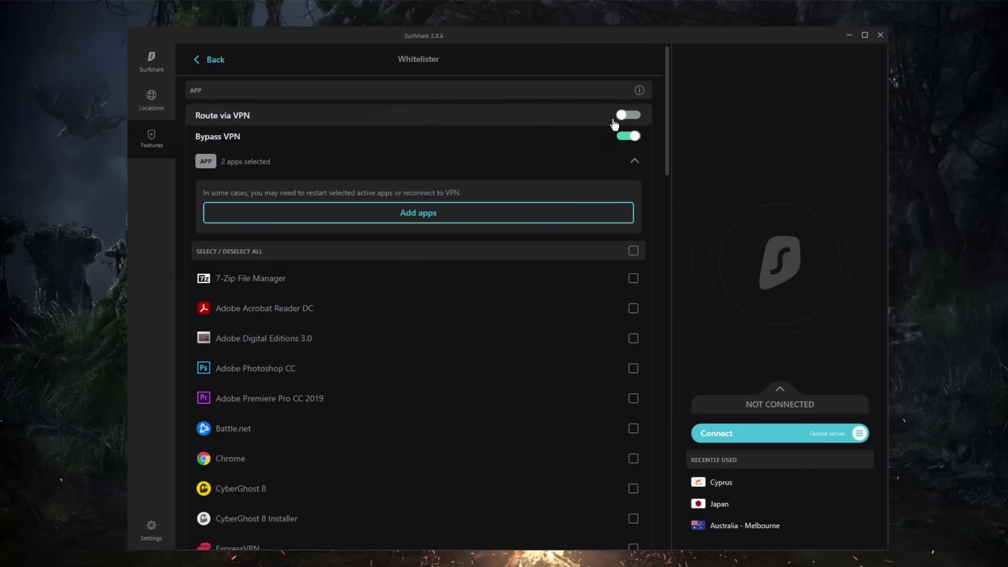
pyautogui.click(631, 116)
pyautogui.click(209, 60)
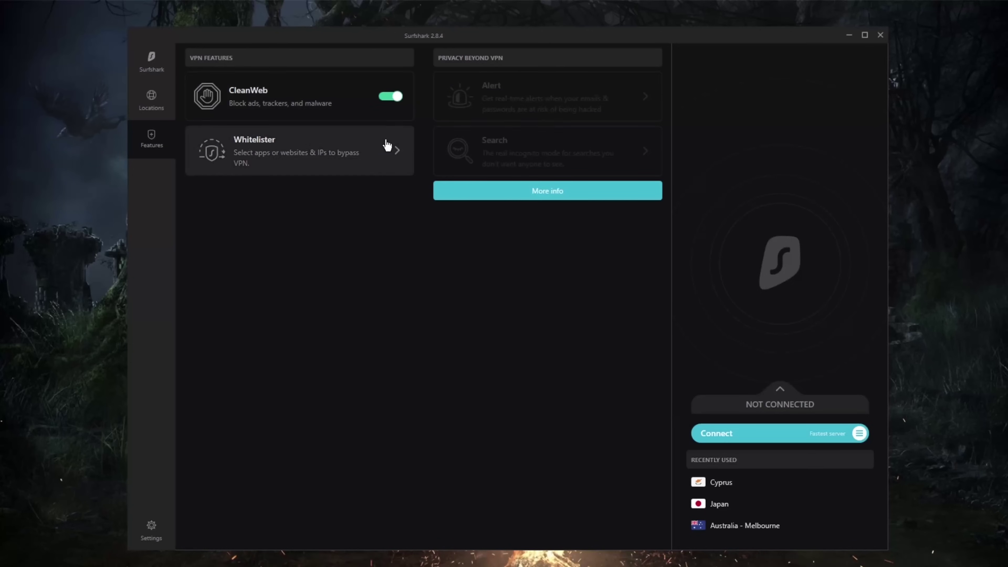
pyautogui.click(377, 156)
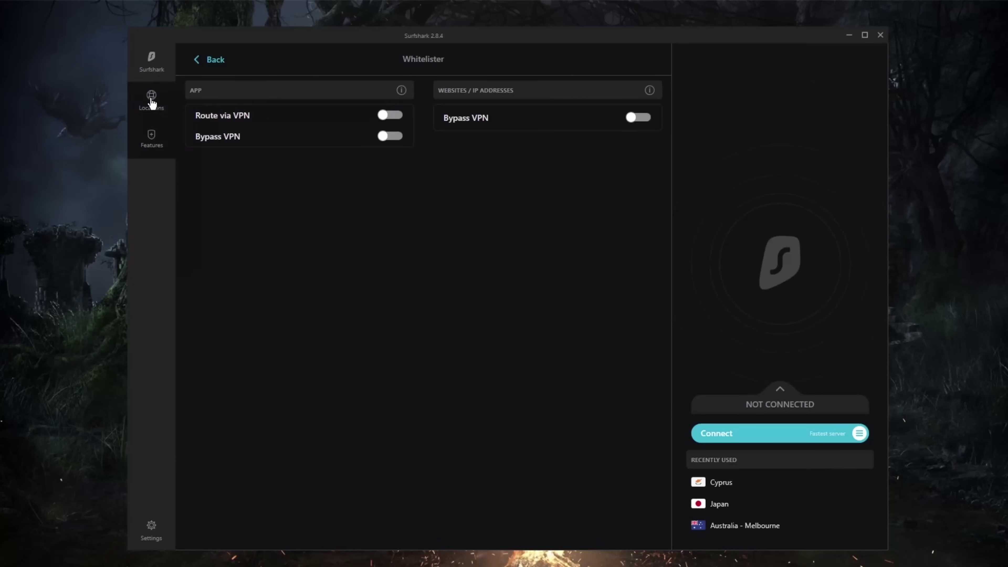
# Go to Settings and keep Dark mode on by dismissing the restart prompt.
pyautogui.click(200, 59)
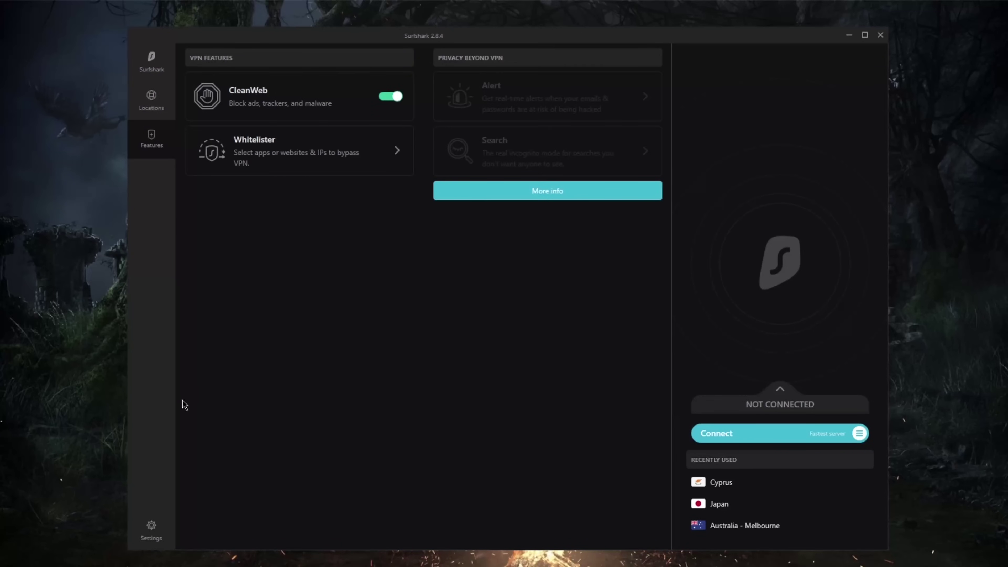
pyautogui.click(151, 531)
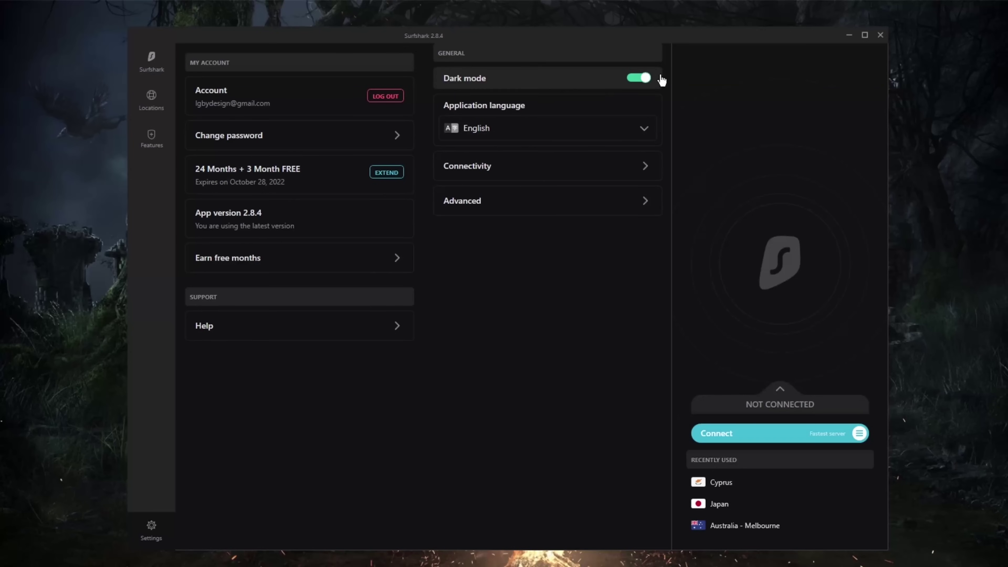
pyautogui.click(640, 80)
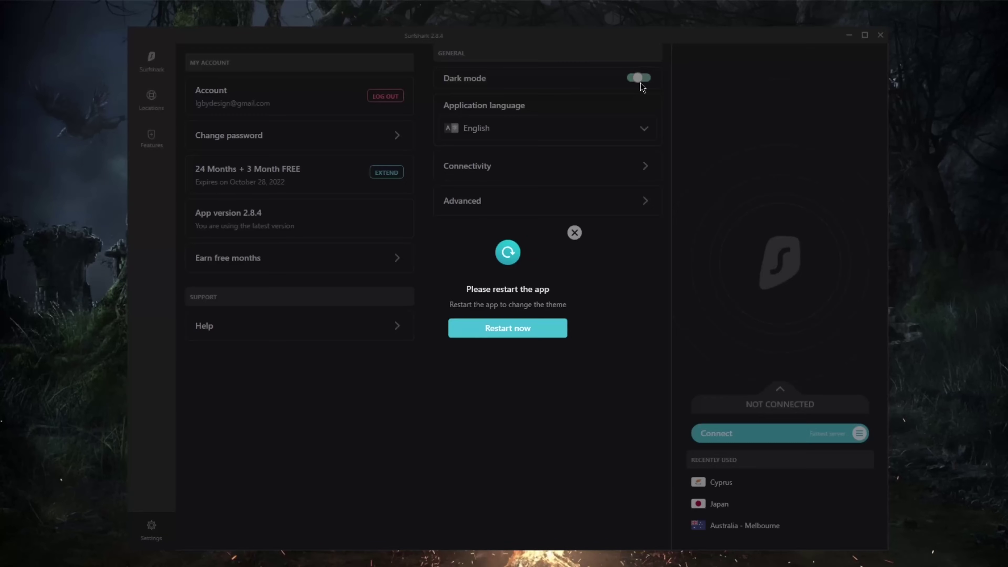
pyautogui.click(575, 233)
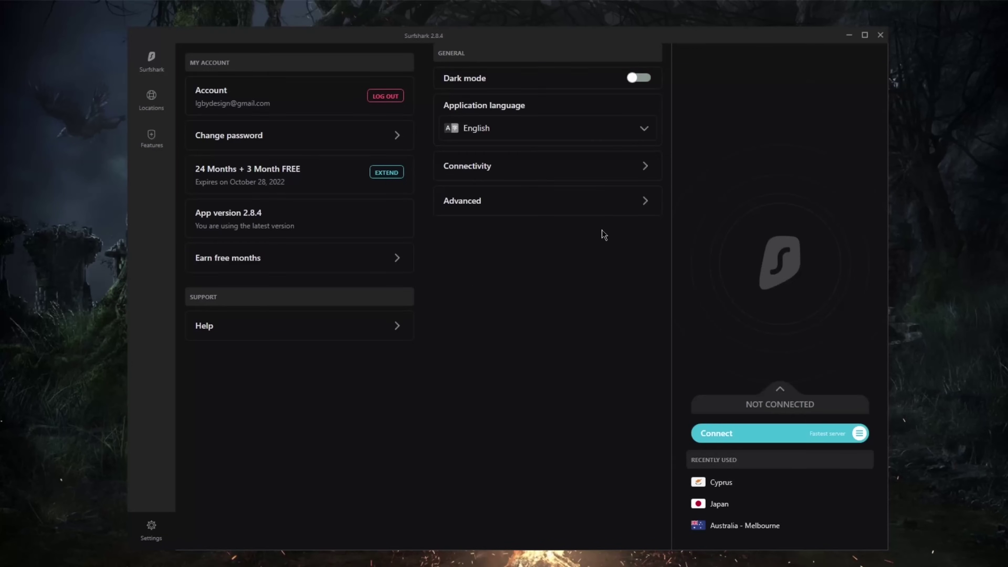
# In Connectivity, turn on Status notifications and leave Kill Switch off by cancelling its dialog.
pyautogui.click(610, 166)
pyautogui.click(322, 194)
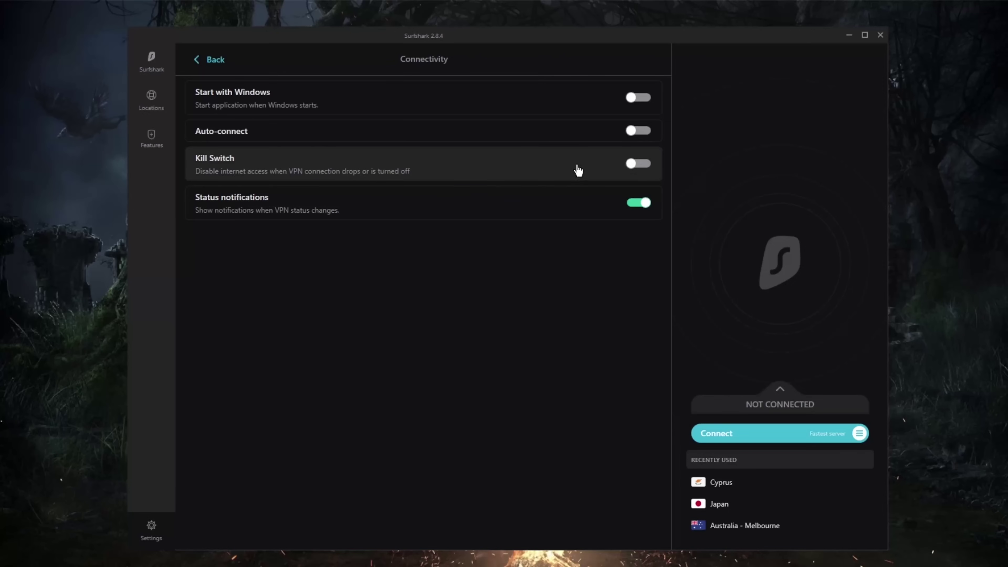
pyautogui.click(640, 163)
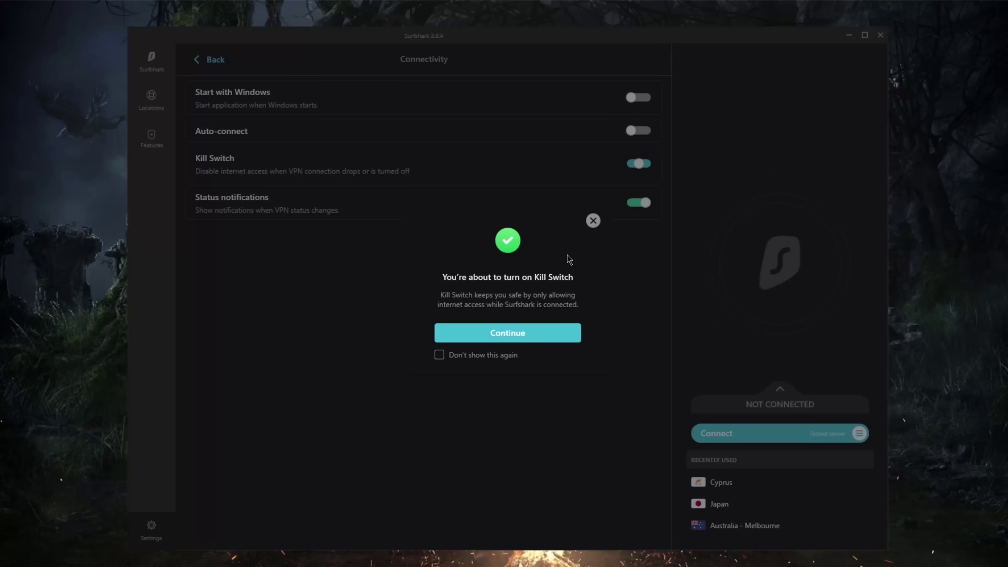
pyautogui.click(593, 221)
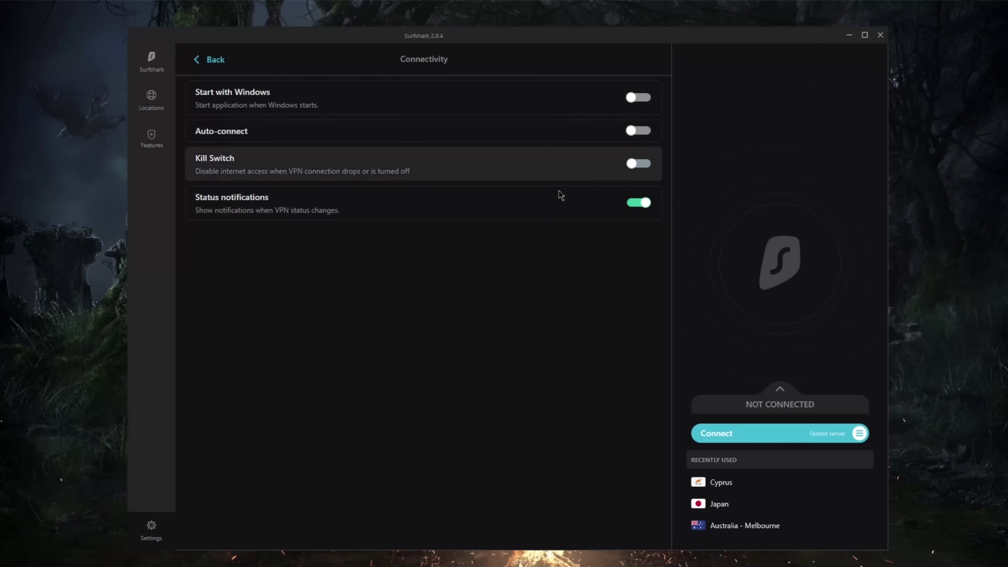
# Turn on Auto-connect to the Fastest server, check its location preferences, and navigate back to Settings.
pyautogui.click(631, 131)
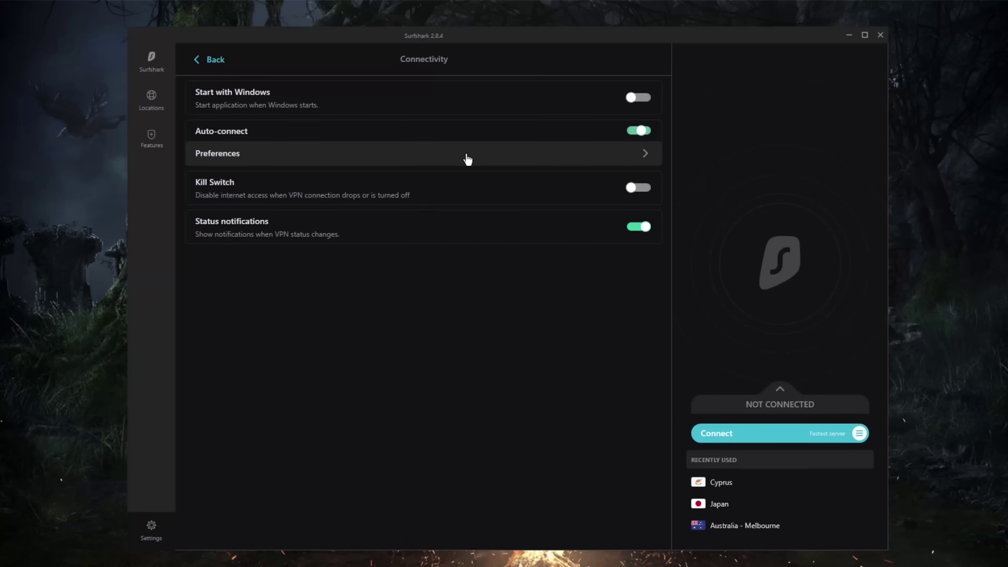
pyautogui.click(634, 159)
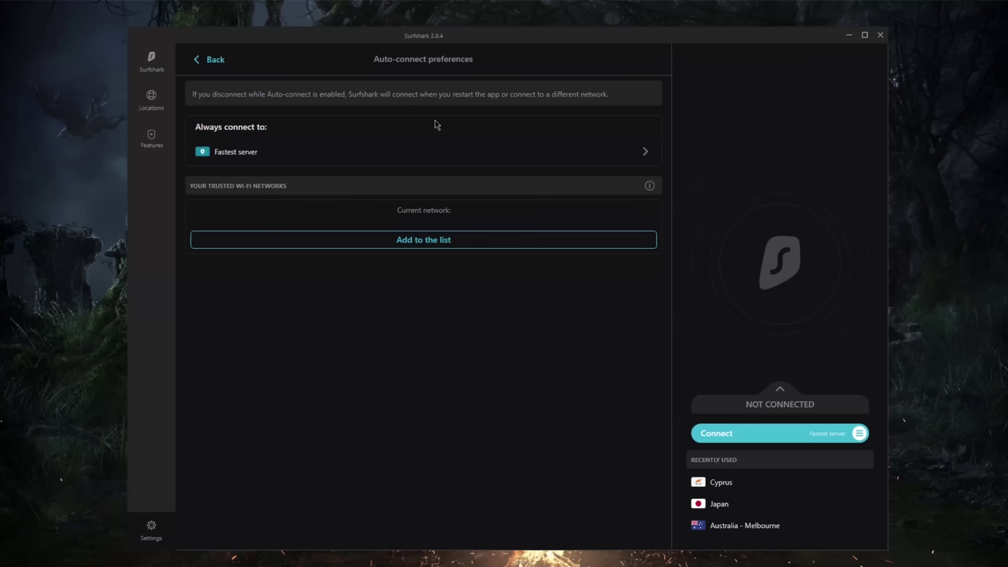
pyautogui.click(637, 154)
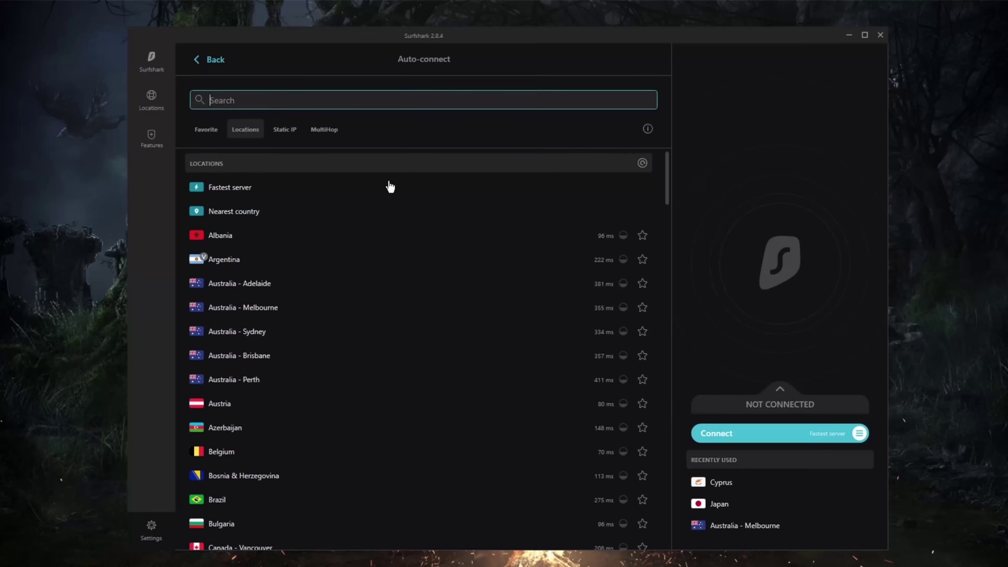
pyautogui.click(213, 60)
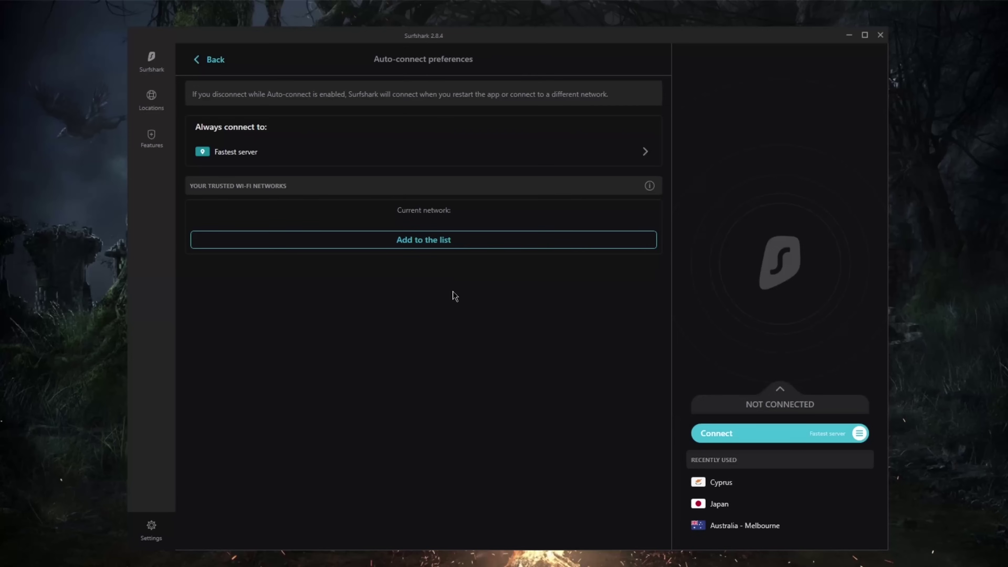
pyautogui.click(210, 60)
pyautogui.click(209, 60)
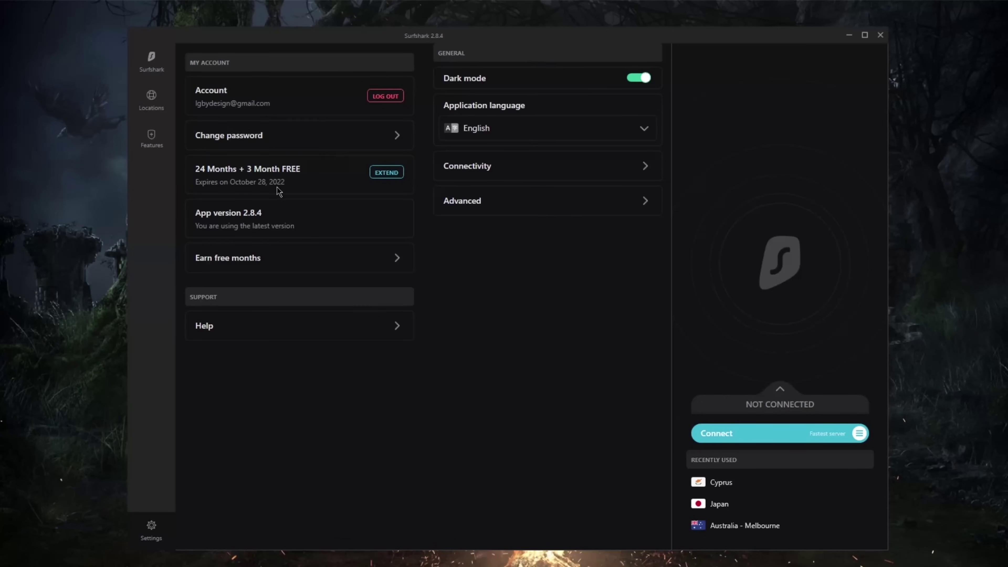
pyautogui.click(522, 173)
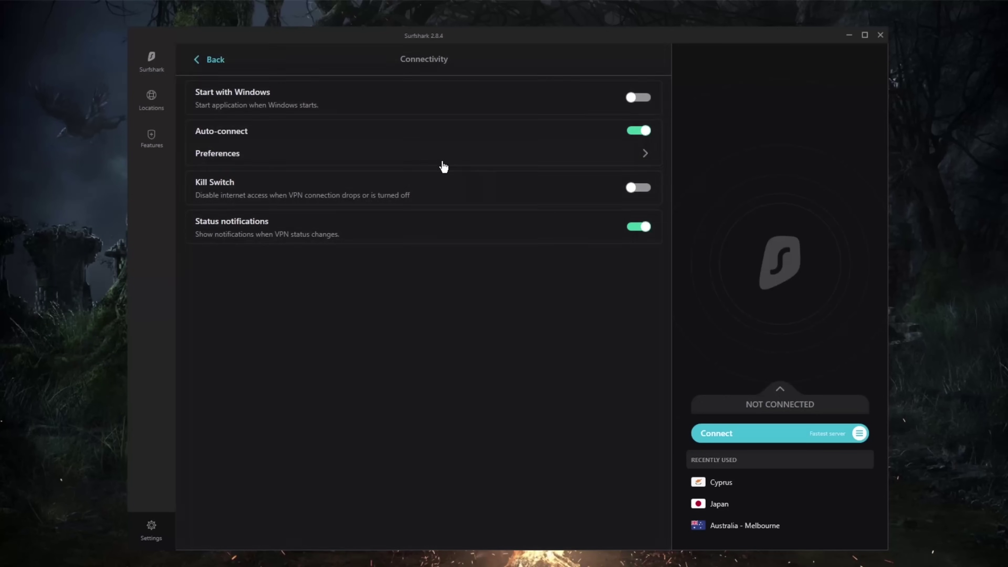
pyautogui.click(646, 130)
# Open Advanced settings and look through the VPN protocol list, keeping WireGuard.
pyautogui.click(206, 67)
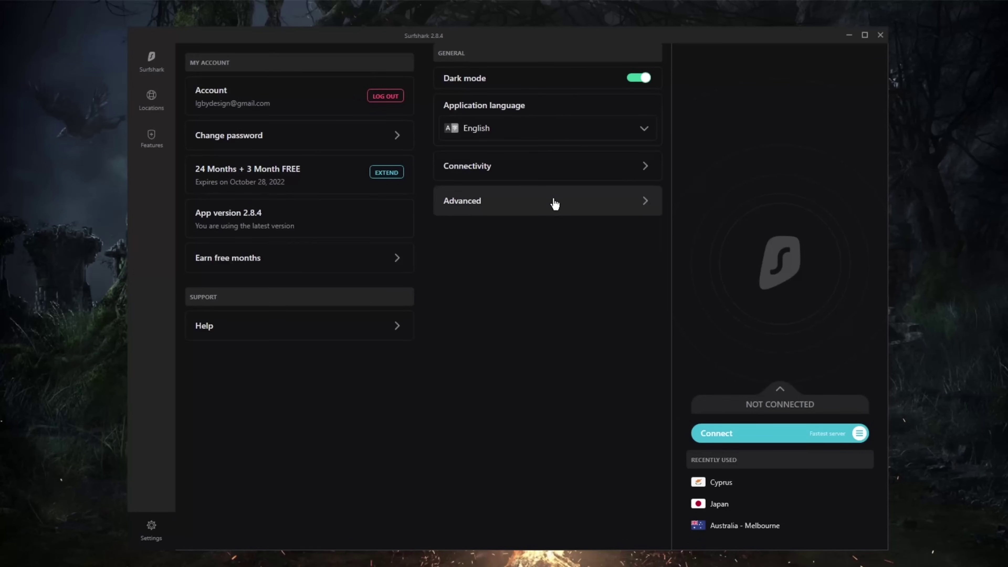
pyautogui.click(630, 203)
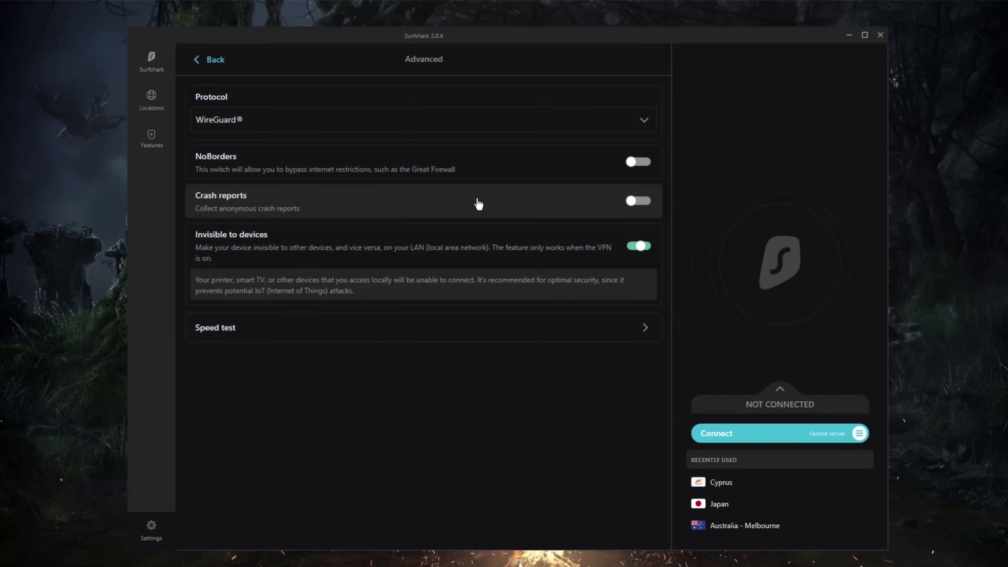
pyautogui.click(409, 129)
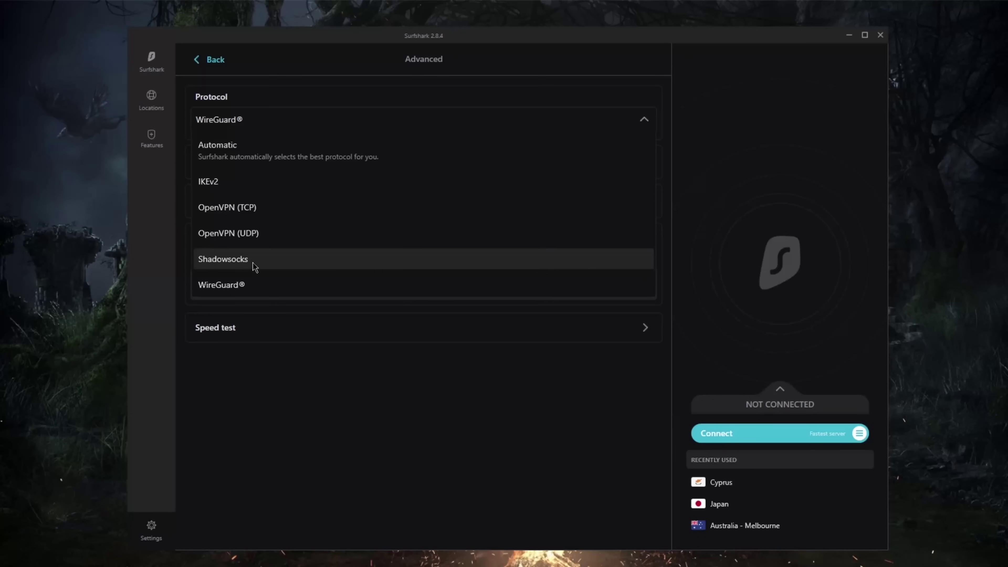
pyautogui.click(254, 285)
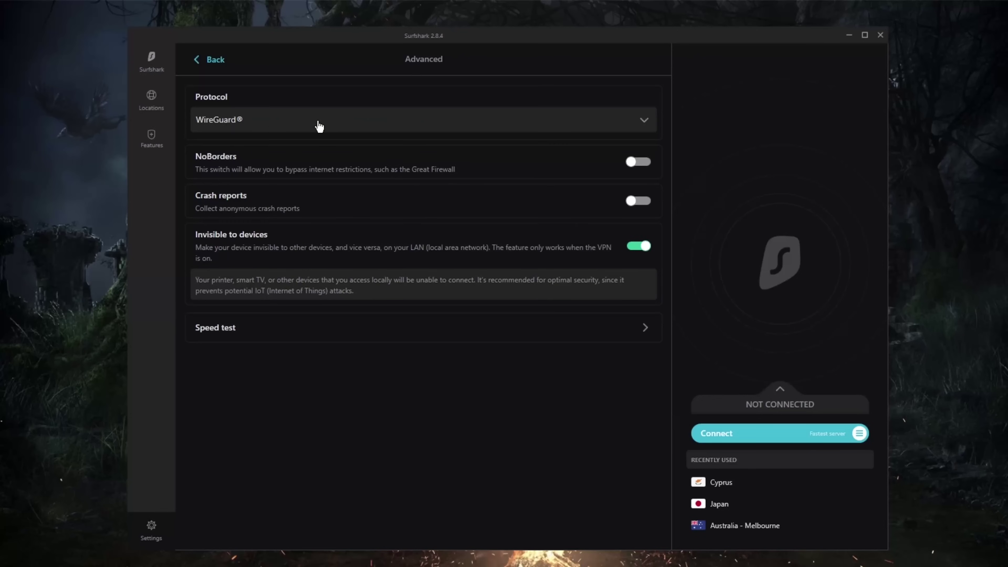
pyautogui.click(634, 124)
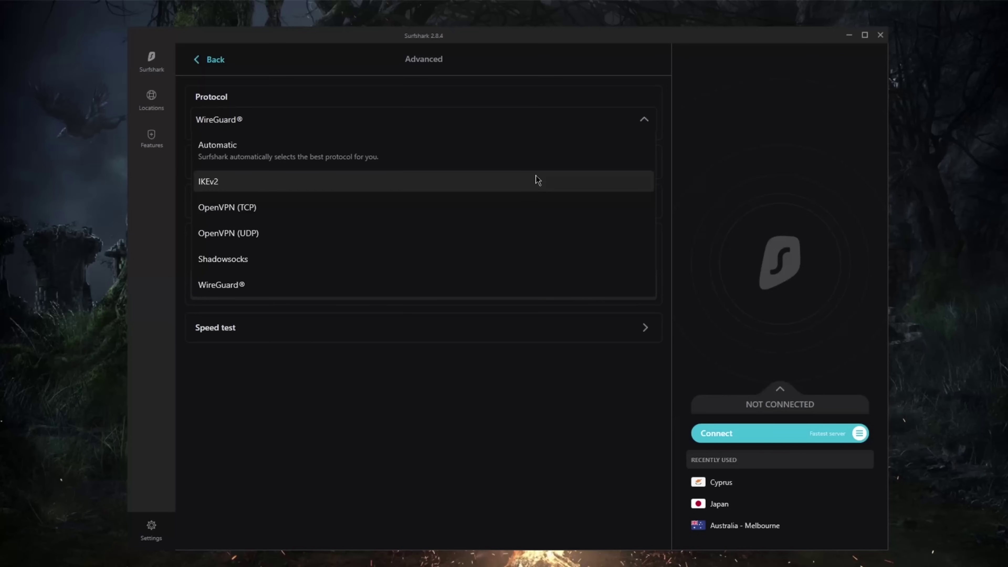
pyautogui.click(456, 409)
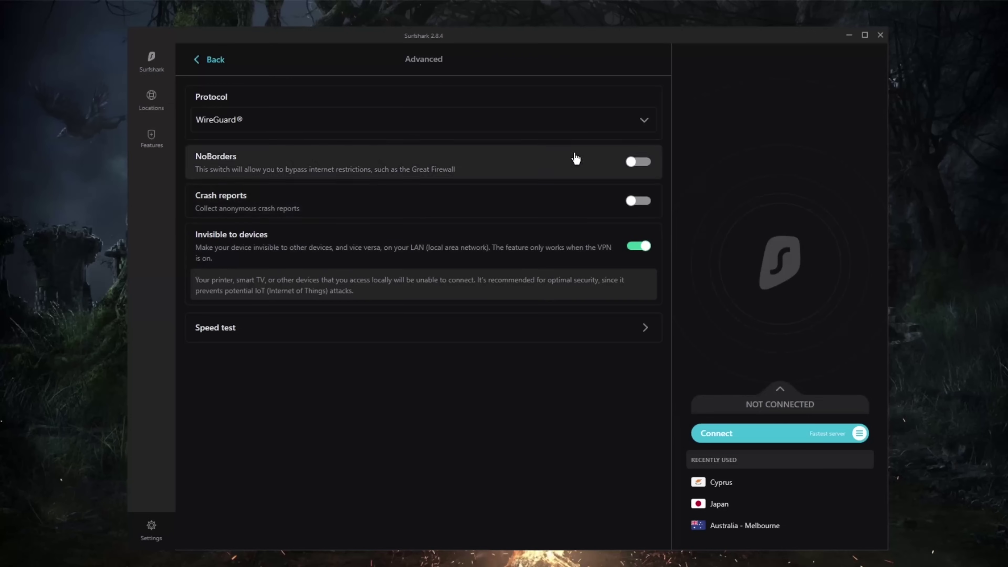
# Try switching to Shadowsocks but dismiss the warning so WireGuard stays the protocol.
pyautogui.click(631, 127)
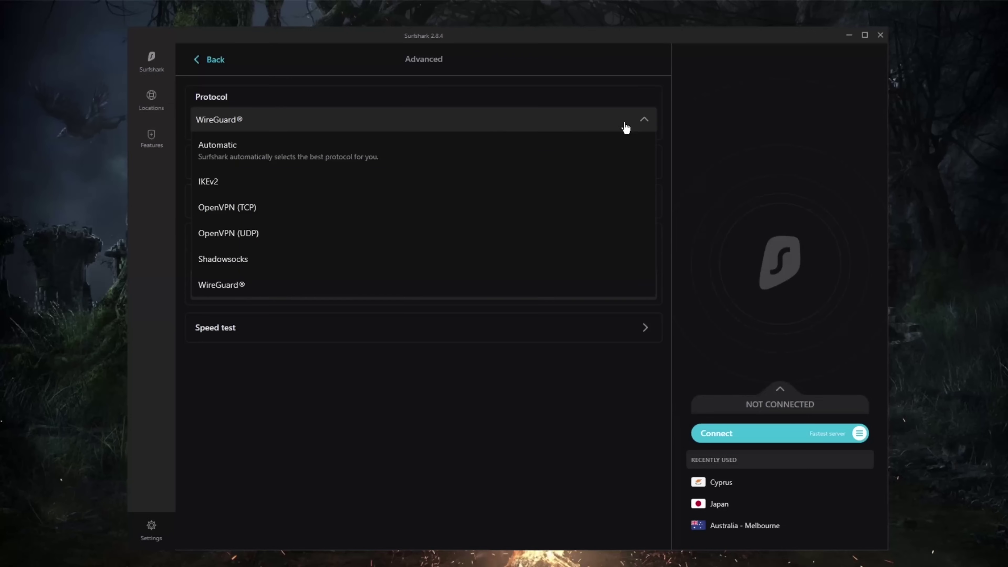
pyautogui.click(362, 267)
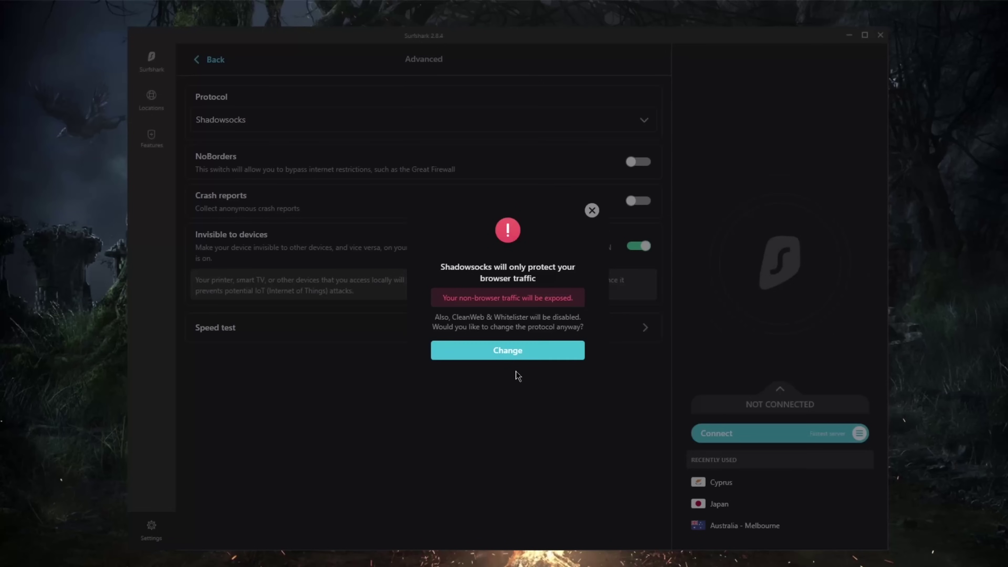
pyautogui.click(592, 211)
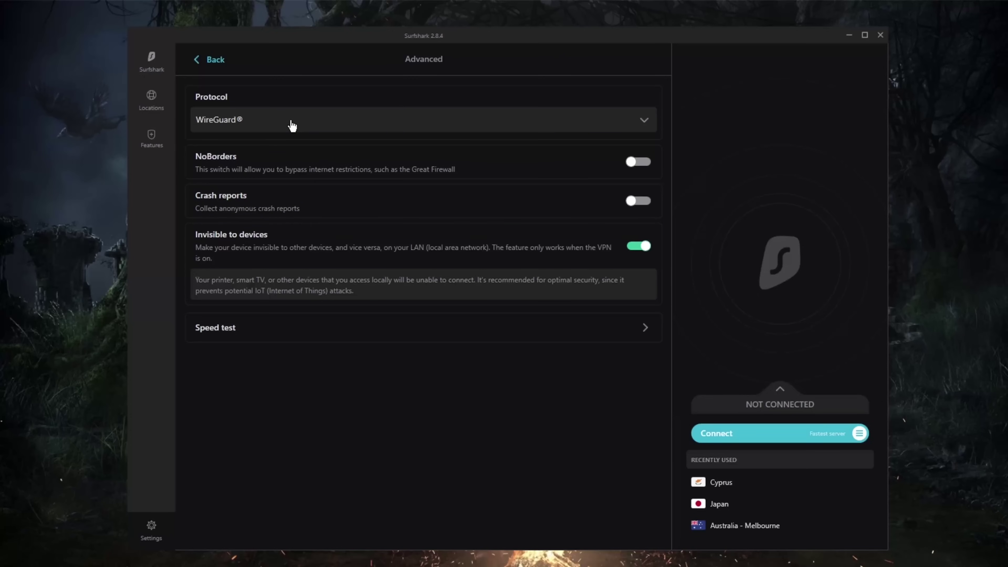
pyautogui.click(281, 126)
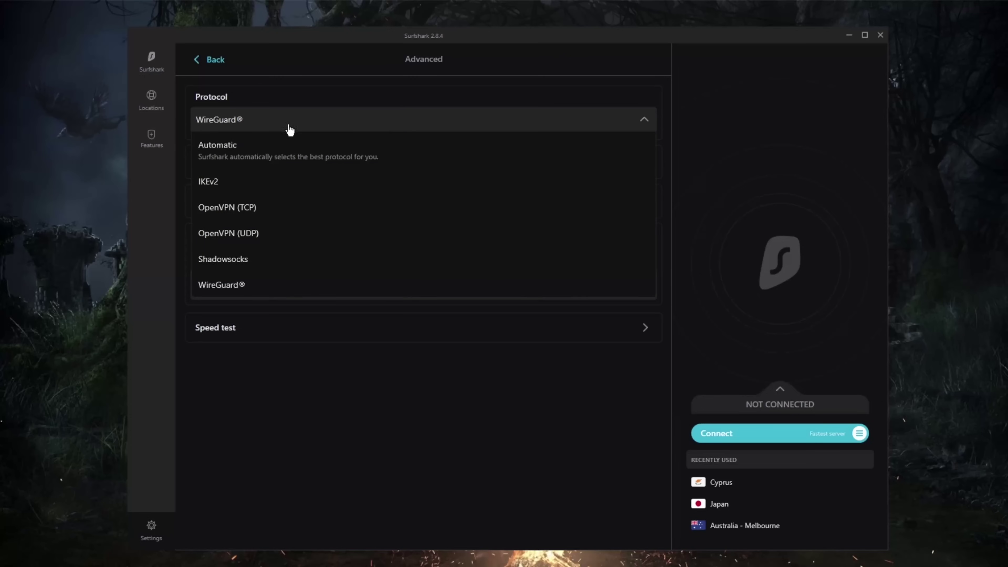
pyautogui.click(292, 126)
# Toggle NoBorders and confirm Turn off in the dialog so it ends switched off.
pyautogui.click(638, 162)
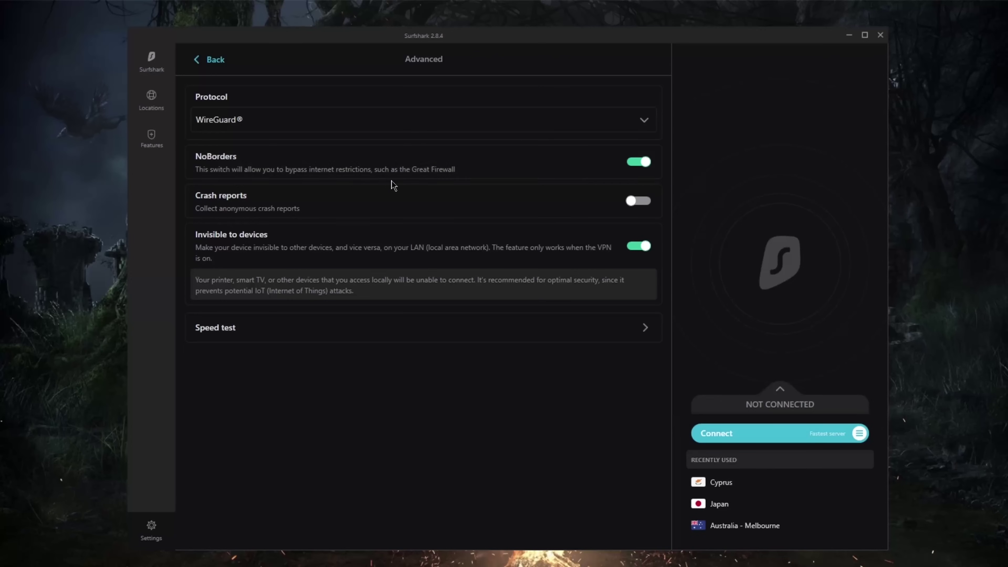
pyautogui.click(635, 164)
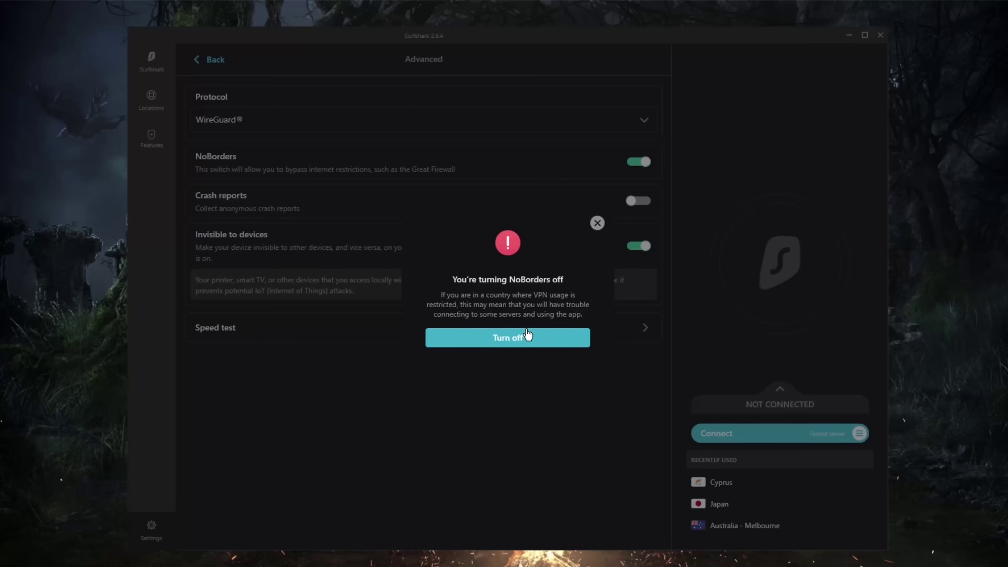
pyautogui.click(594, 226)
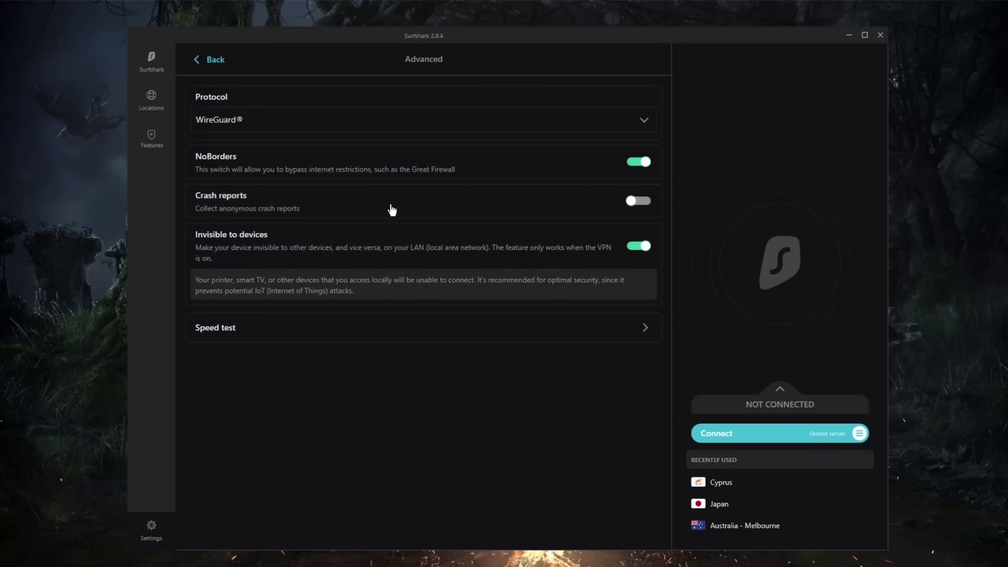
pyautogui.click(637, 161)
pyautogui.click(508, 338)
# Browse the speed test's Recent and Europe server lists, close it, and return to Features.
pyautogui.click(379, 334)
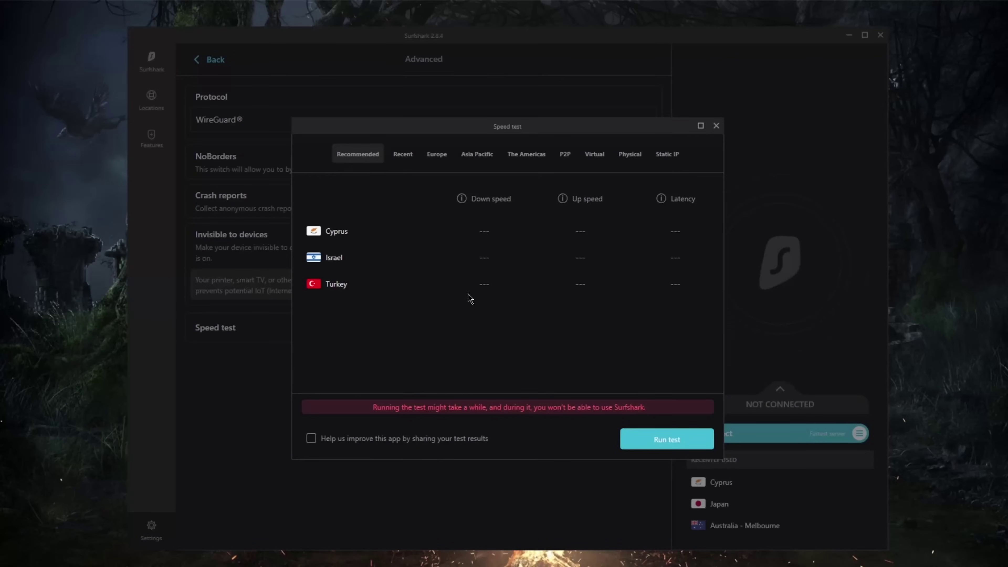
pyautogui.click(405, 156)
pyautogui.click(440, 156)
pyautogui.scroll(-5, 516, 313)
pyautogui.scroll(-4, 510, 307)
pyautogui.scroll(10, 515, 302)
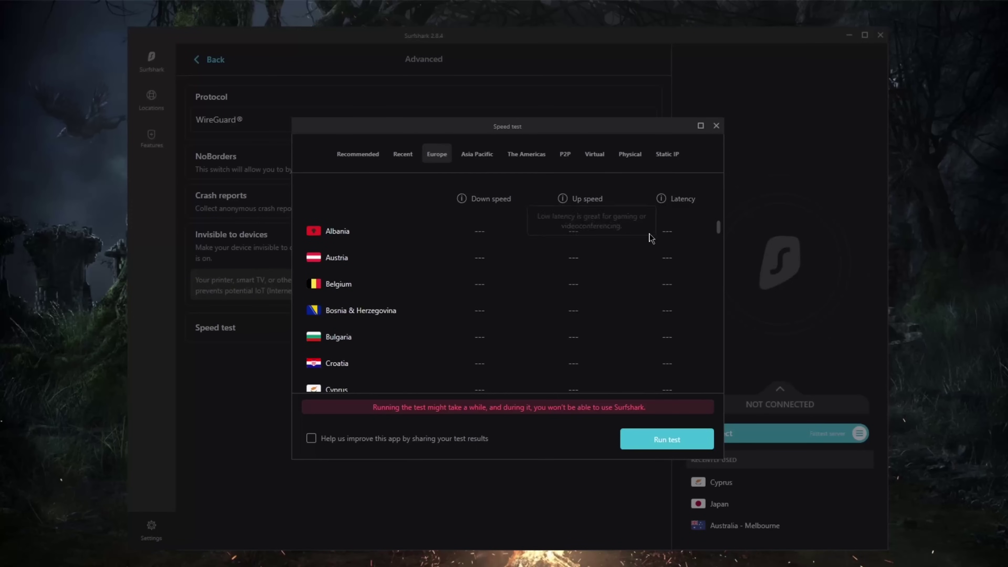
pyautogui.click(717, 127)
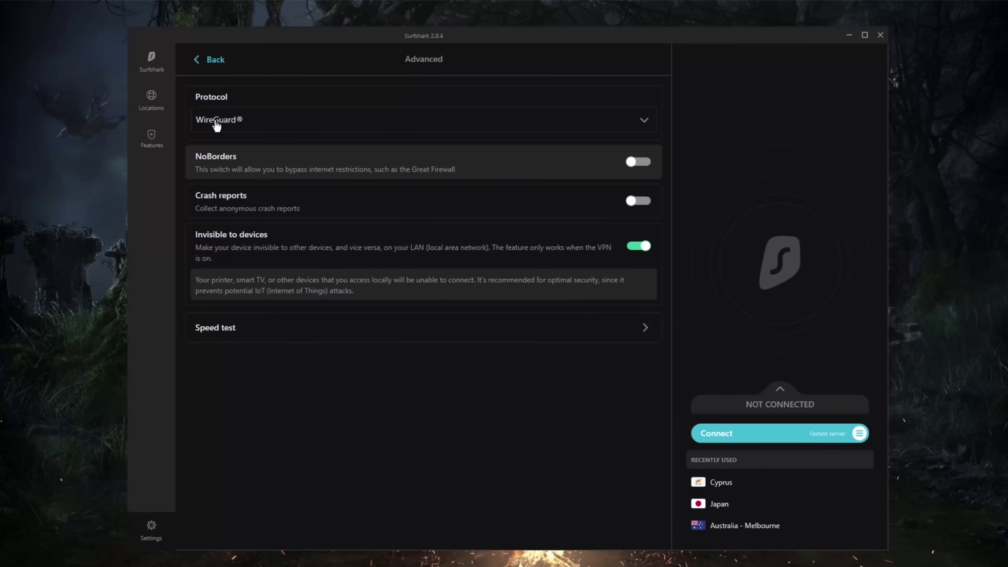
pyautogui.click(150, 139)
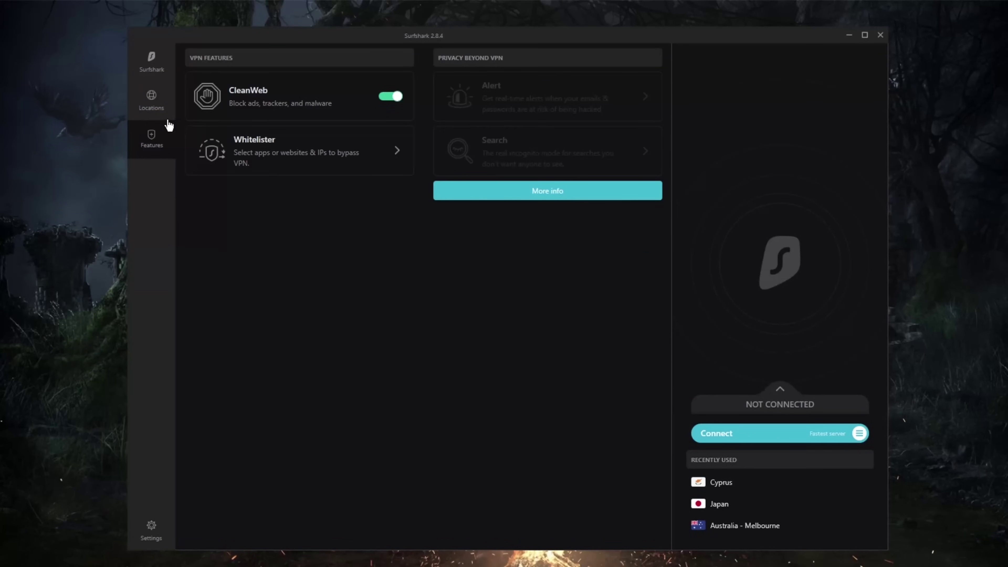
# Show the Locations server list, stepping into Settings and back to it.
pyautogui.click(161, 103)
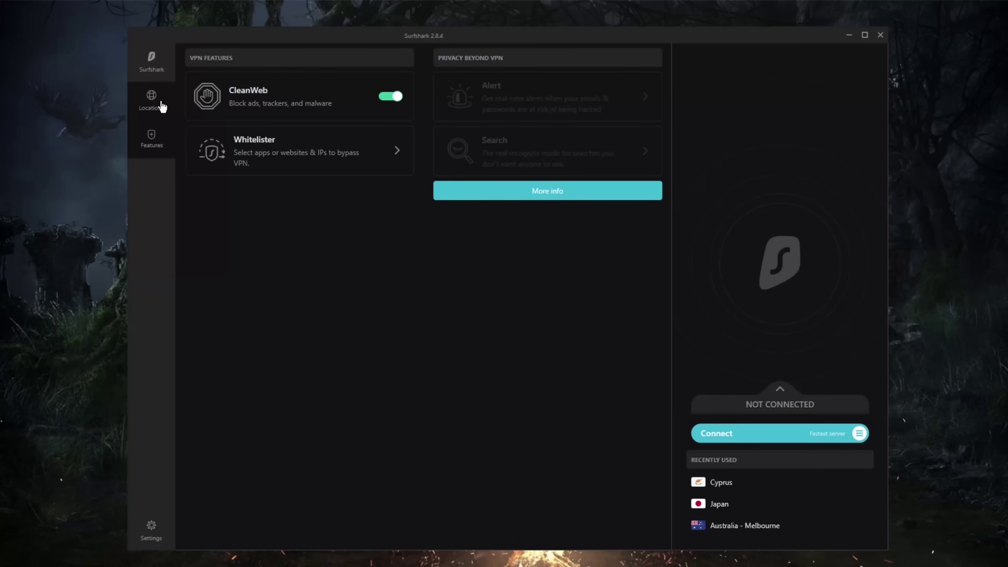
pyautogui.click(149, 532)
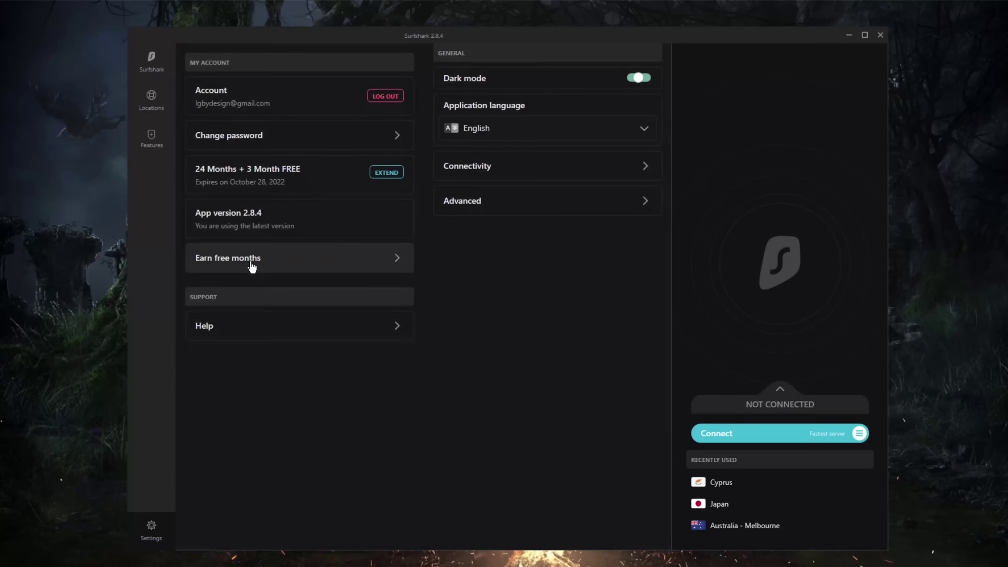
pyautogui.click(153, 99)
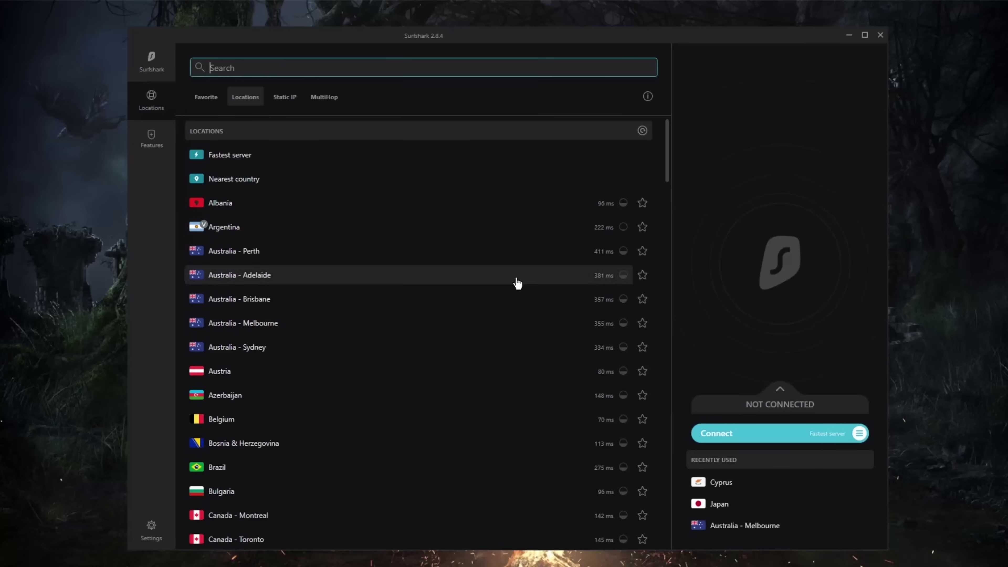
# Scroll through the server latencies, then move the window slightly lower and right.
pyautogui.scroll(-2, 467, 314)
pyautogui.scroll(1, 467, 314)
pyautogui.scroll(-5, 310, 292)
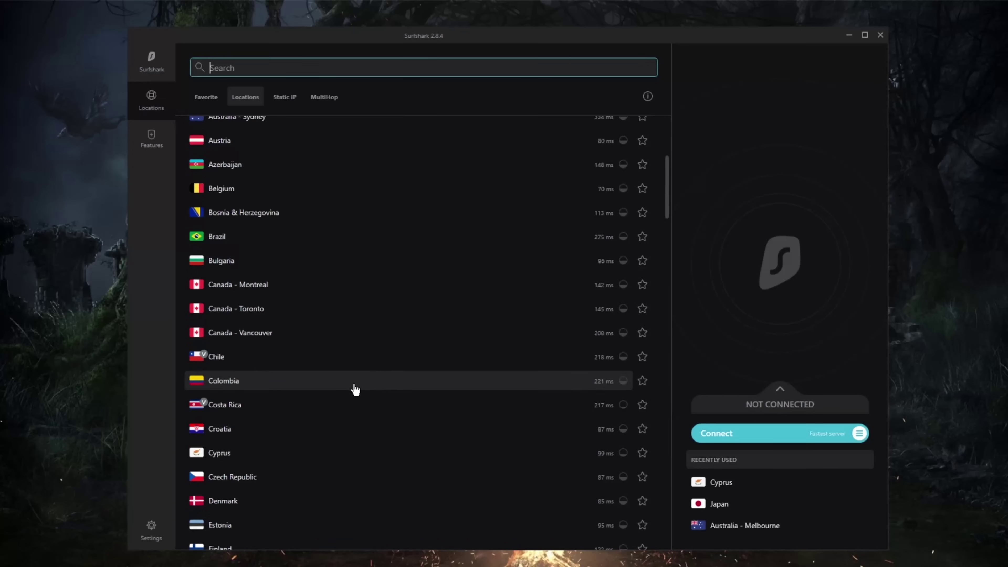
pyautogui.scroll(3, 344, 387)
pyautogui.scroll(3, 328, 381)
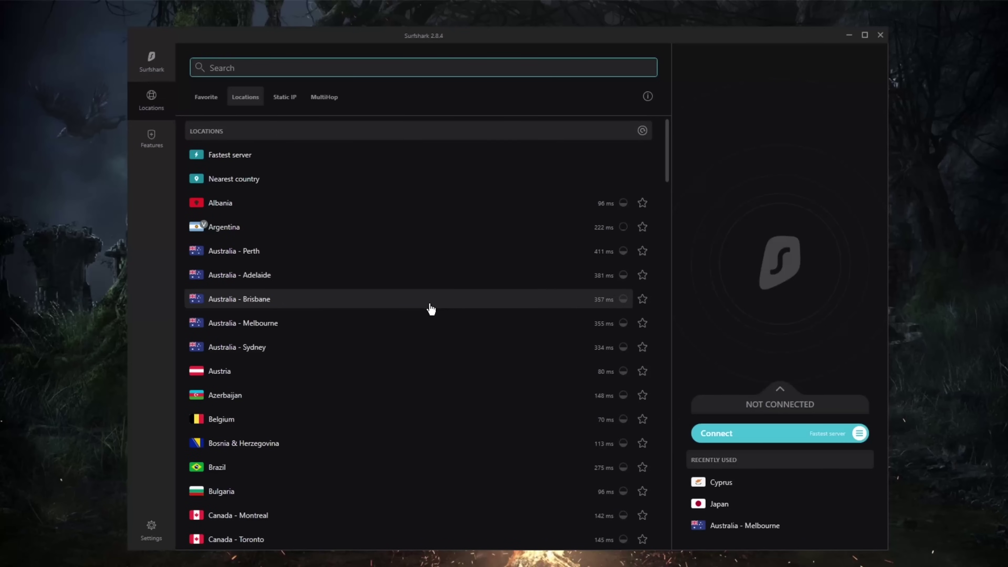
pyautogui.moveTo(455, 38)
pyautogui.mouseDown()
pyautogui.moveTo(498, 41)
pyautogui.moveTo(459, 36)
pyautogui.moveTo(456, 51)
pyautogui.mouseUp()
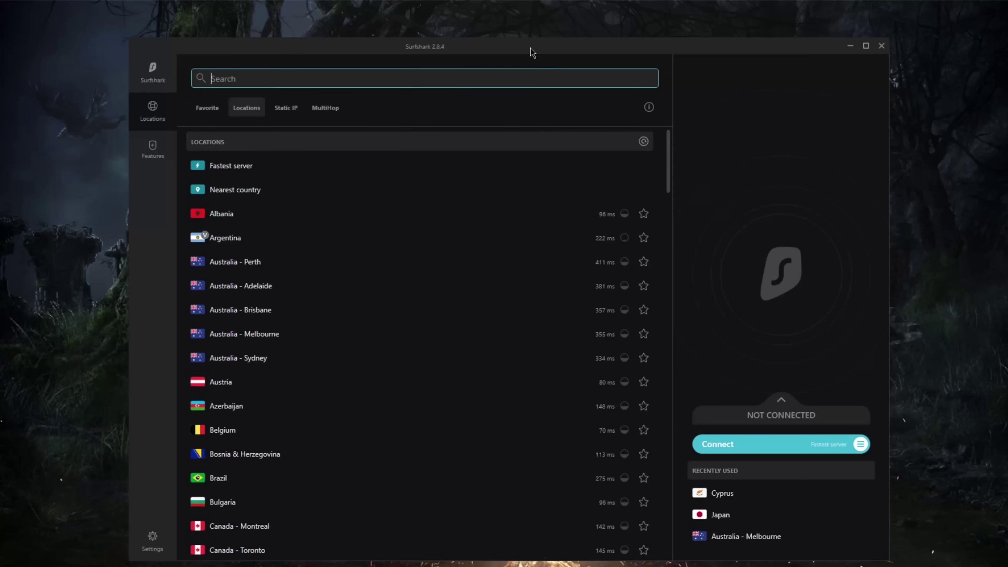
pyautogui.moveTo(531, 49); pyautogui.dragTo(532, 48)
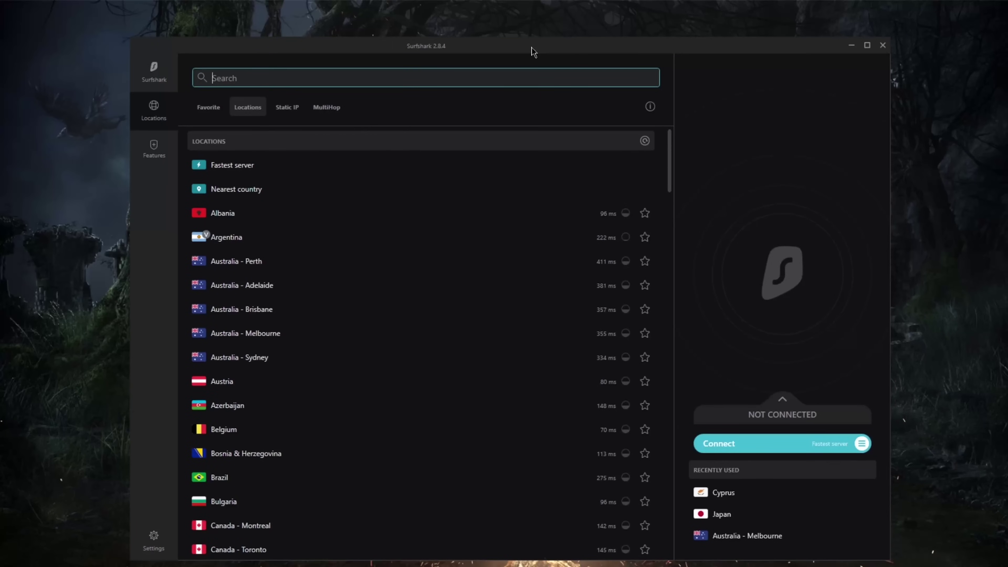